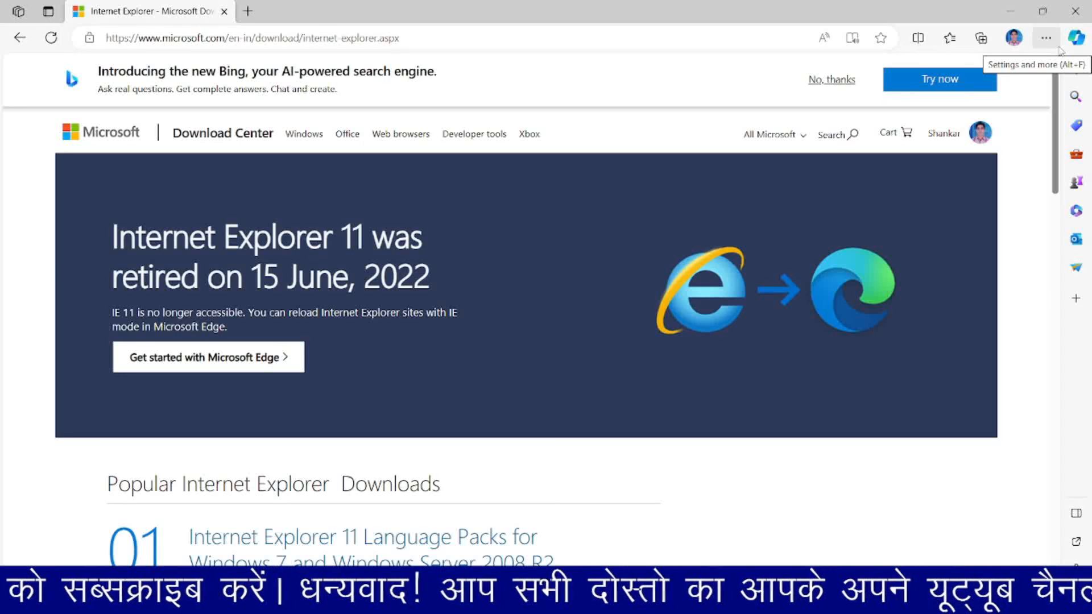
# Set sites to be allowed to reload in Internet Explorer mode in the Default browser settings, and restart the browser.
pyautogui.click(1046, 40)
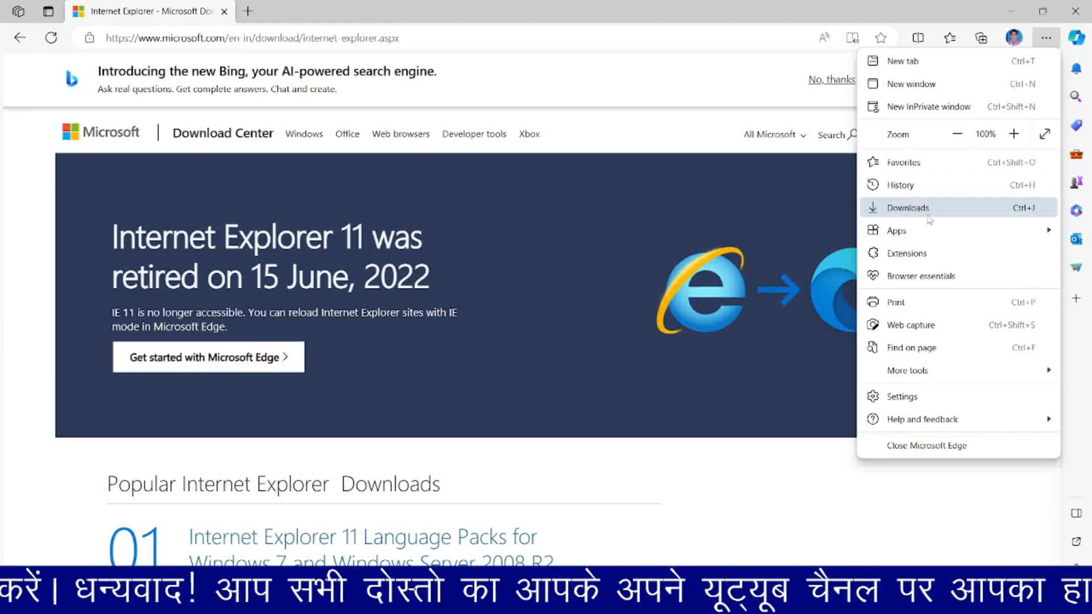
pyautogui.click(904, 398)
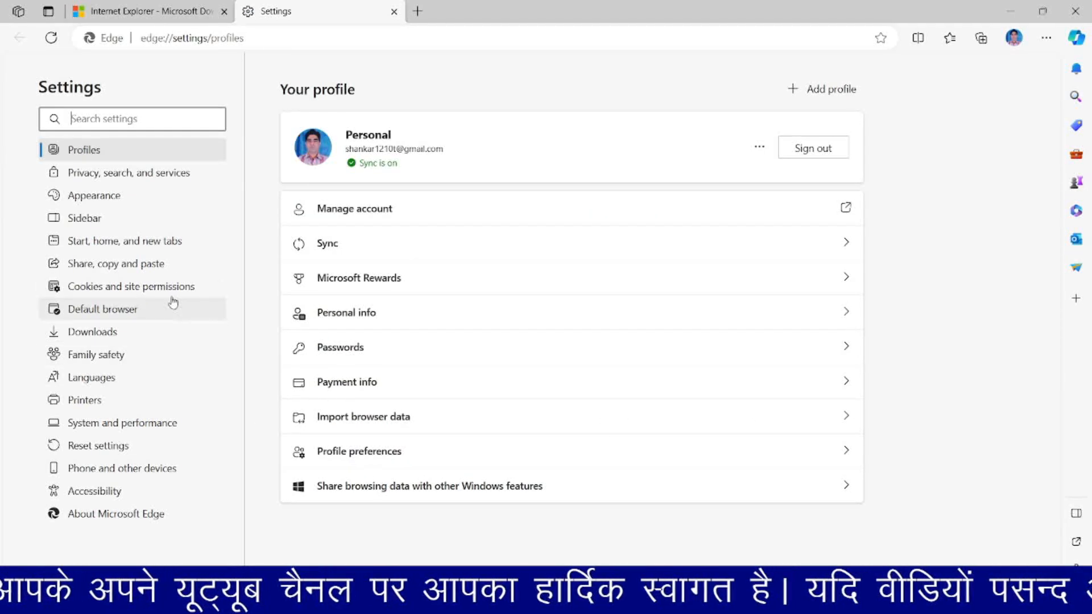
pyautogui.click(104, 315)
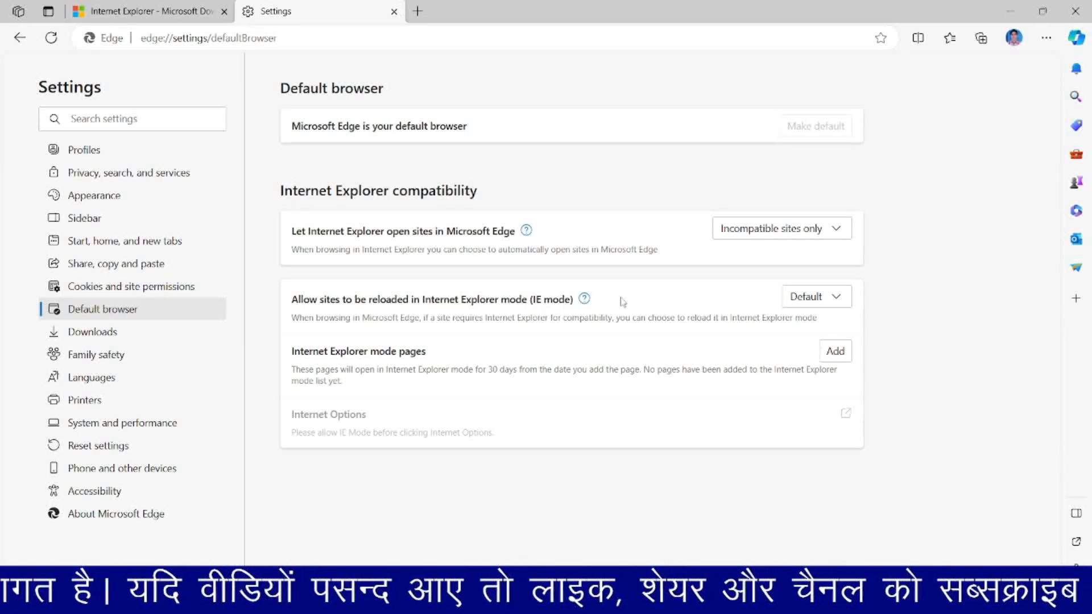
pyautogui.click(833, 300)
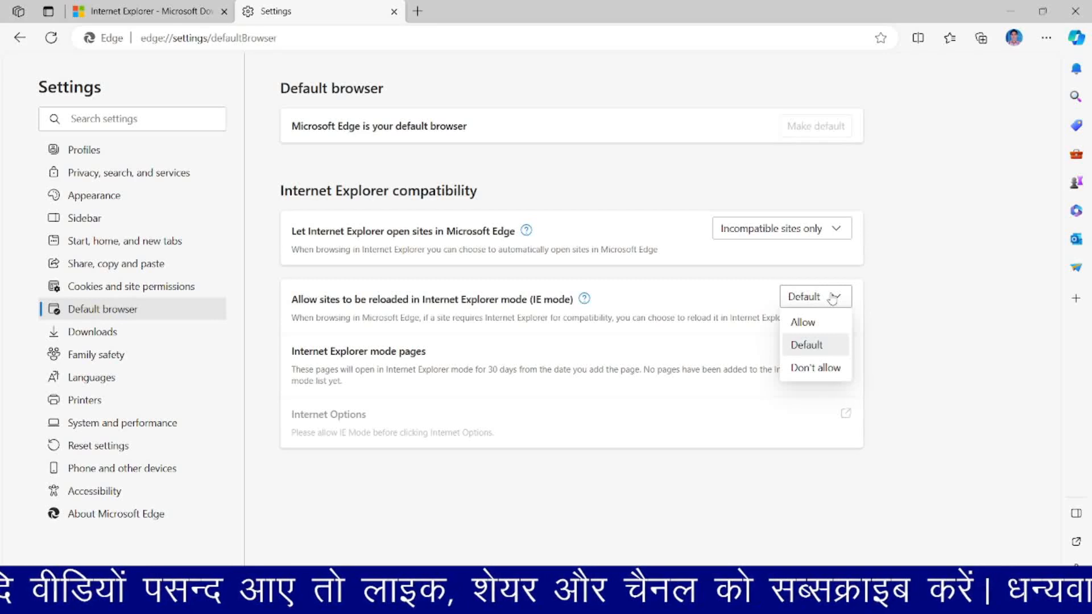
pyautogui.click(803, 322)
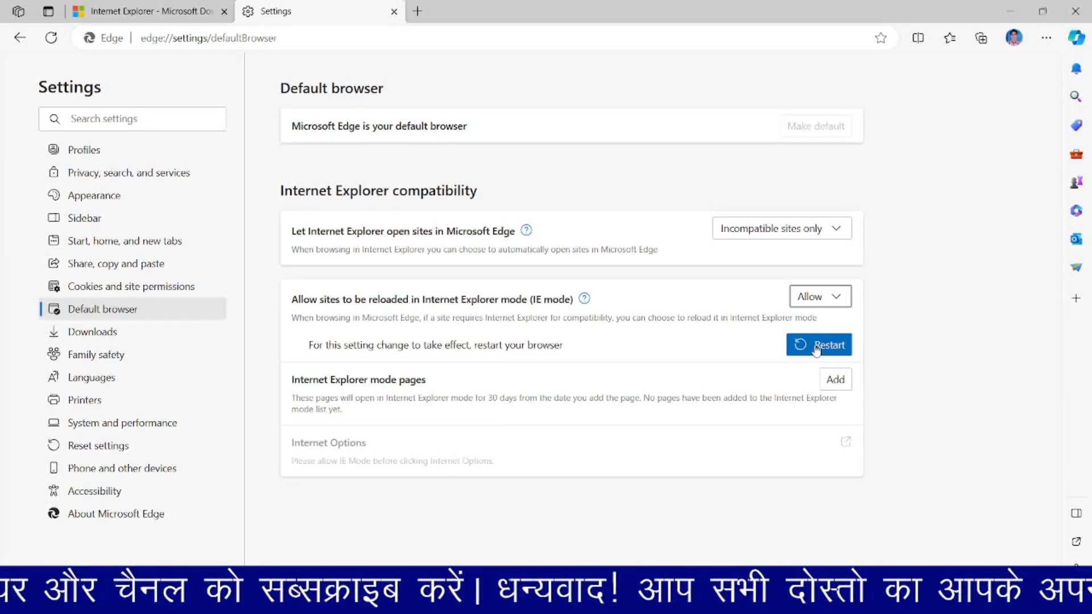
pyautogui.click(817, 348)
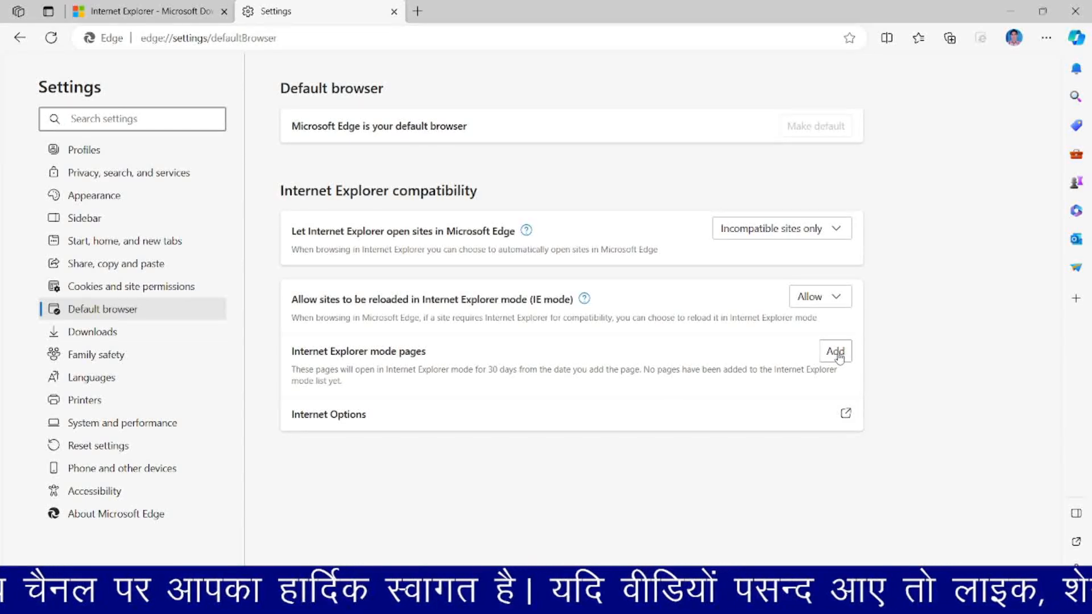
# Start adding an Internet Explorer mode page, and open the paymanagerddo.rajasthan.gov.in site in a new tab.
pyautogui.click(837, 351)
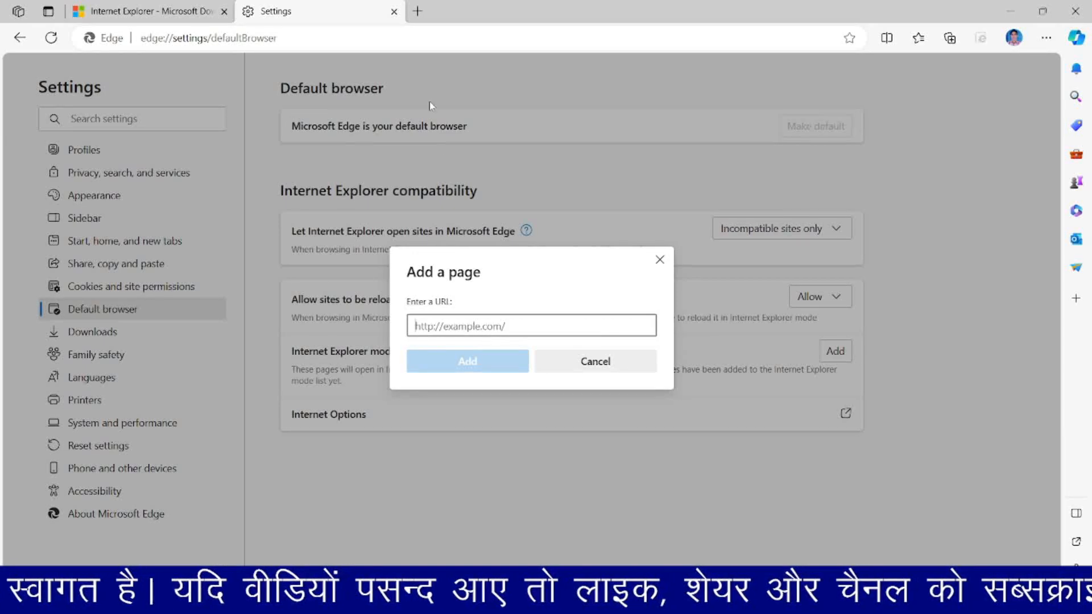
pyautogui.click(419, 11)
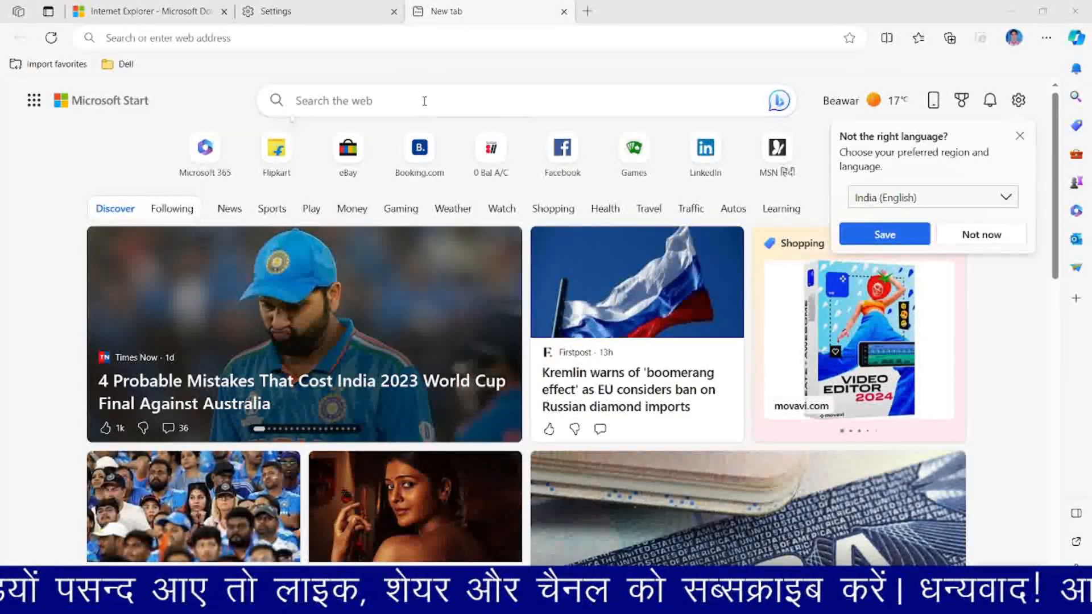
pyautogui.click(425, 100)
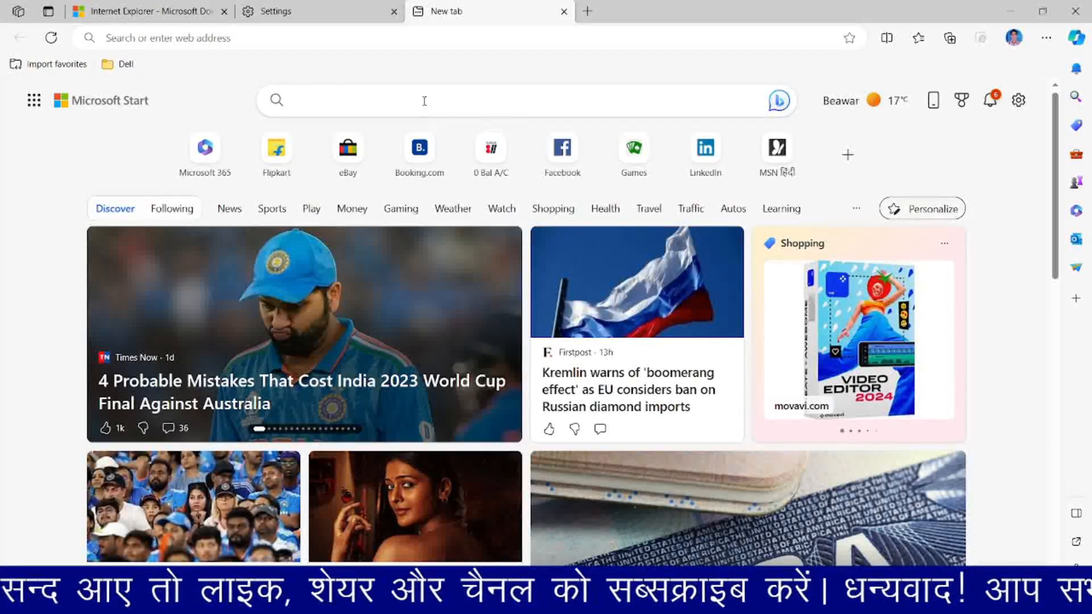
pyautogui.write('ay')
pyautogui.press('BackSpace')
pyautogui.press('BackSpace')
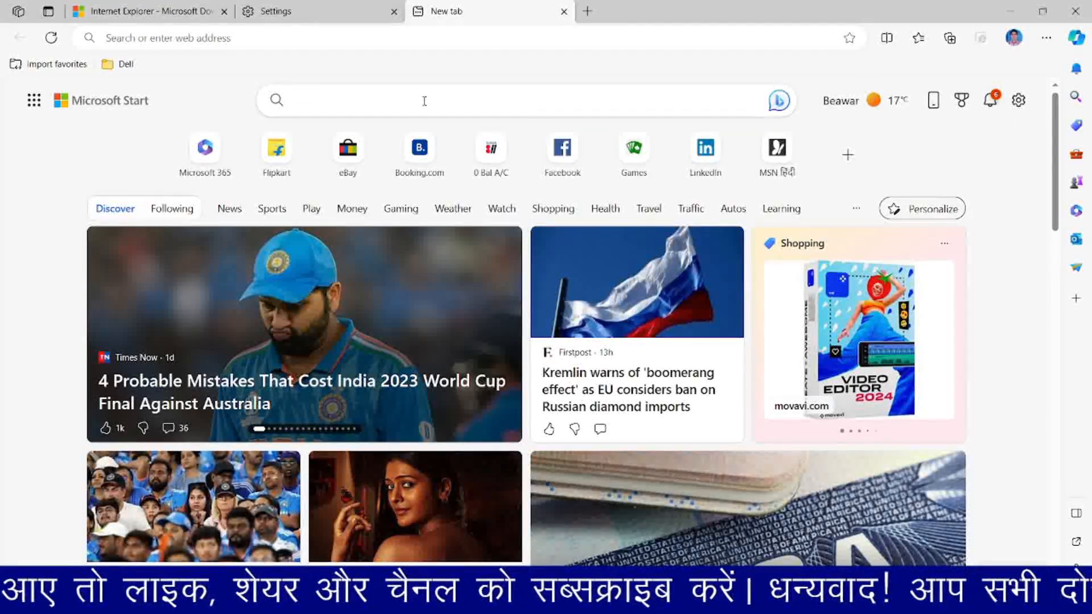
pyautogui.write('pay')
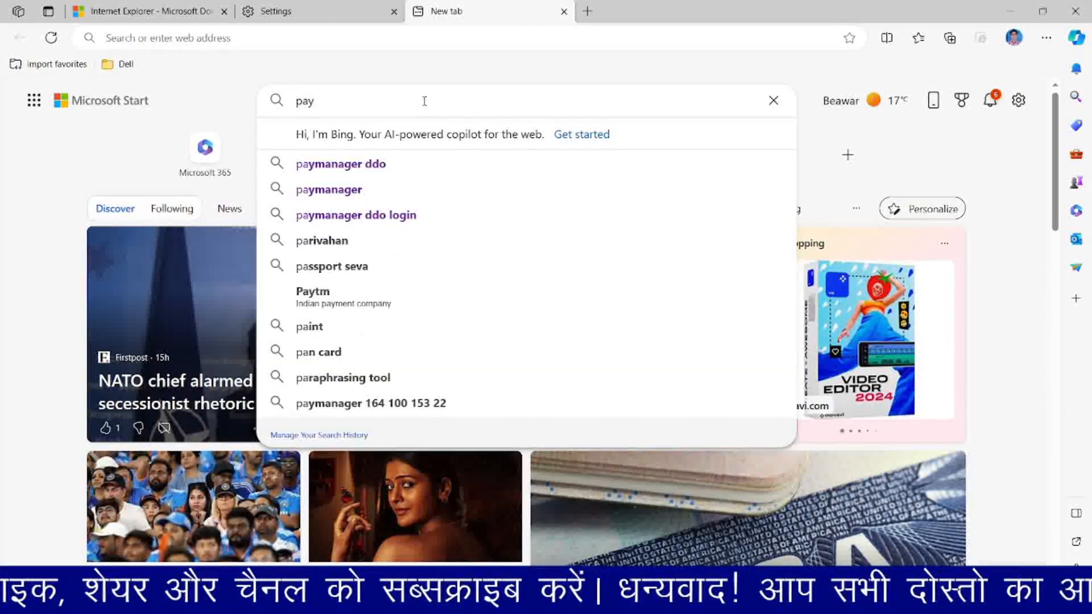
pyautogui.click(370, 165)
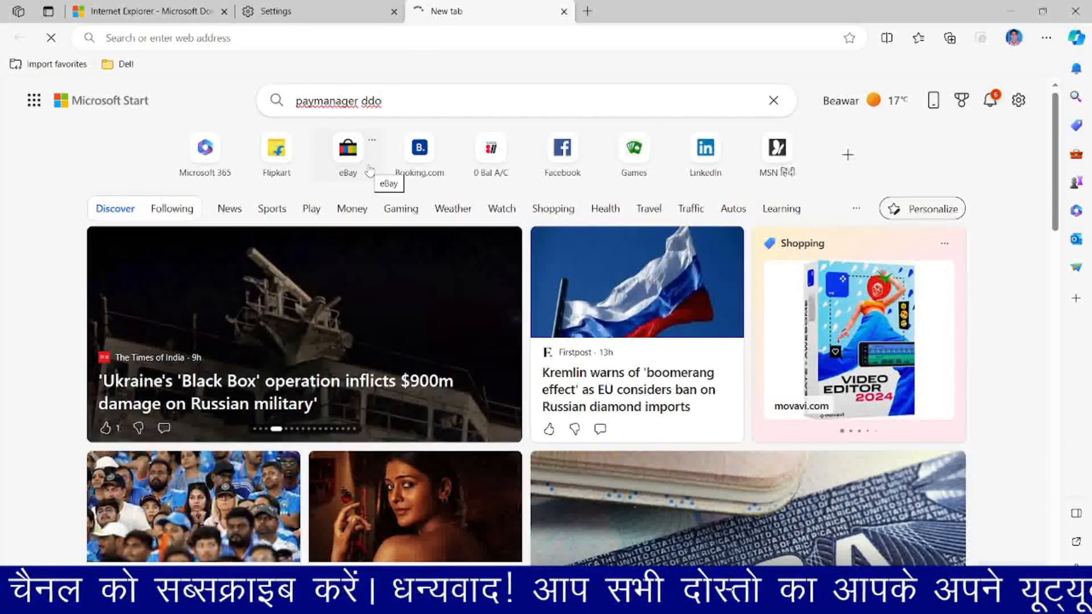
pyautogui.write('pa')
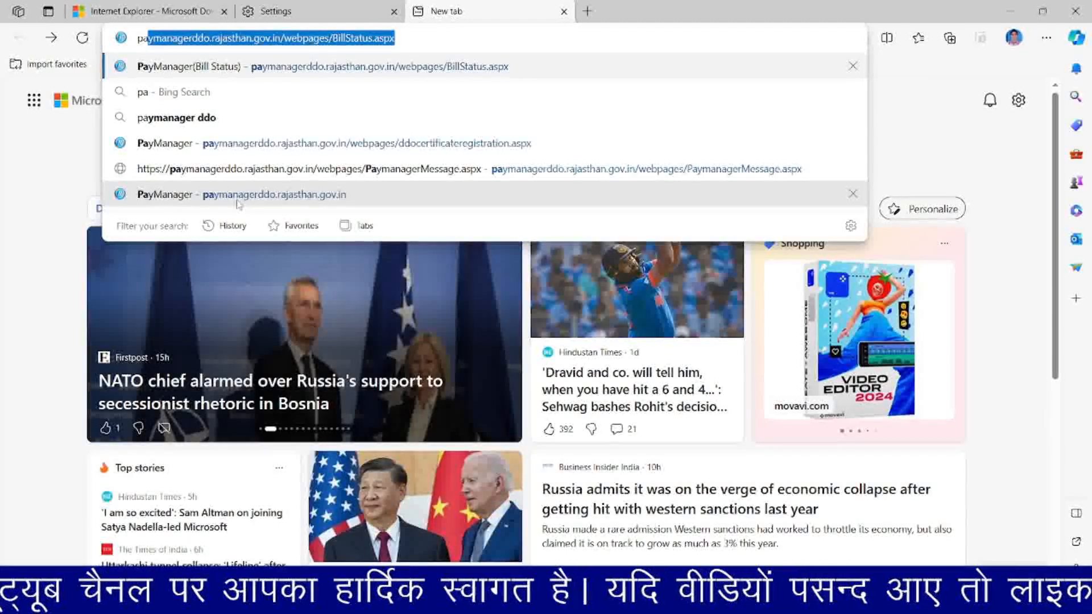
pyautogui.click(238, 196)
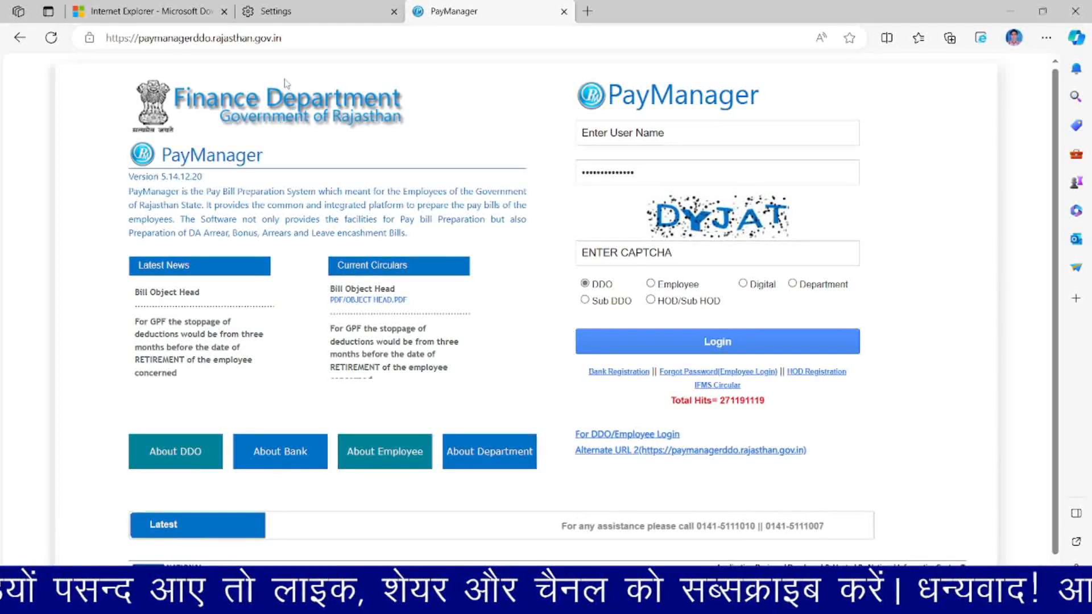
pyautogui.click(290, 39)
pyautogui.hotkey('ctrl', 'c')
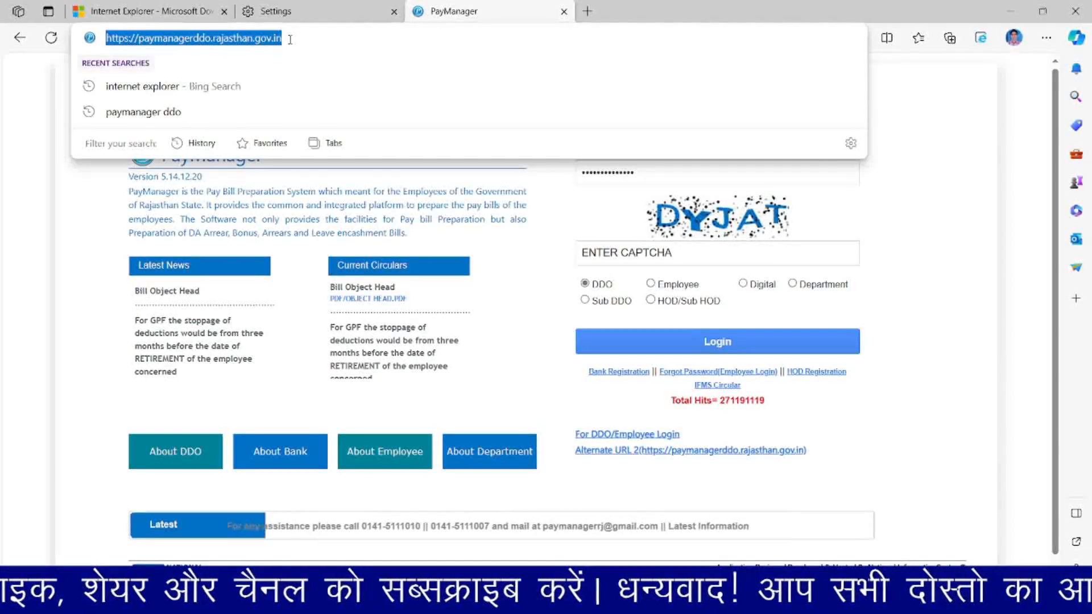
pyautogui.click(303, 11)
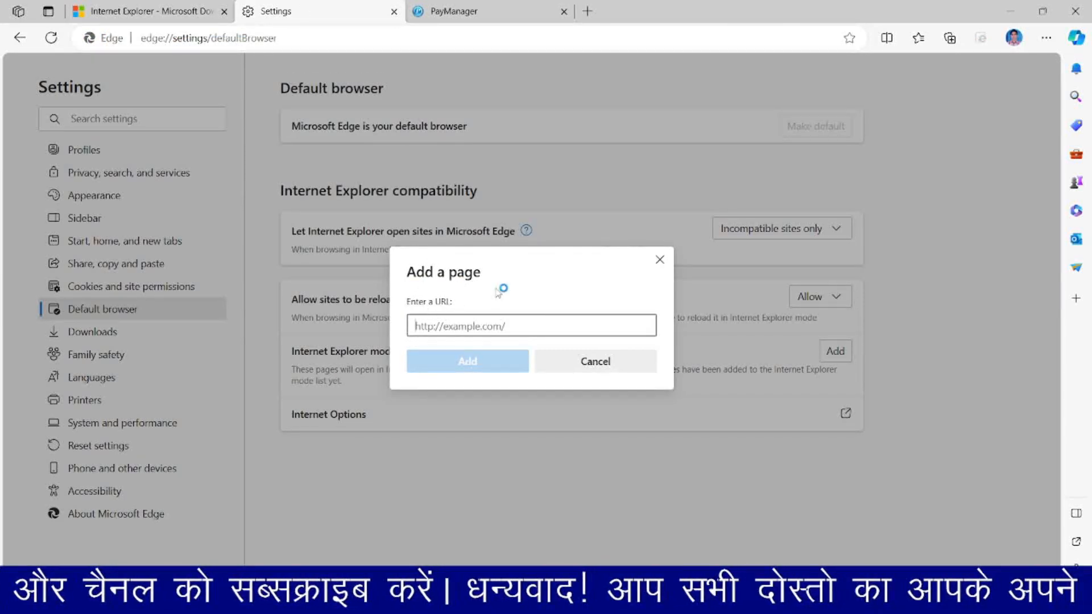
pyautogui.hotkey('ctrl', 'v')
pyautogui.click(434, 327)
pyautogui.write('s')
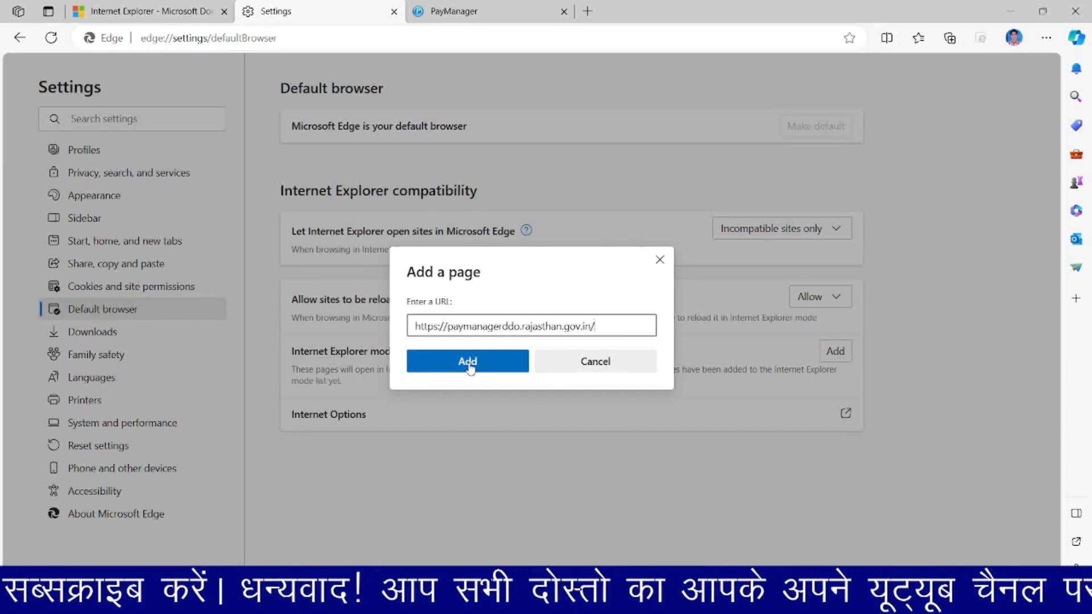
pyautogui.click(467, 364)
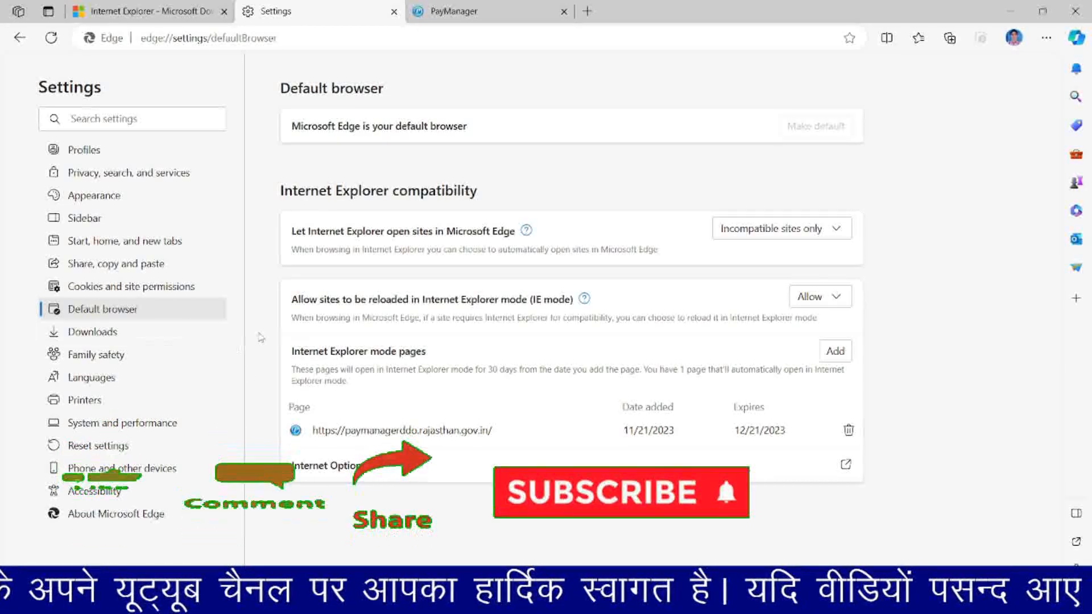
# Switch the toolbar's Internet Explorer mode (IE mode) button off and on again in the Appearance settings.
pyautogui.click(1045, 39)
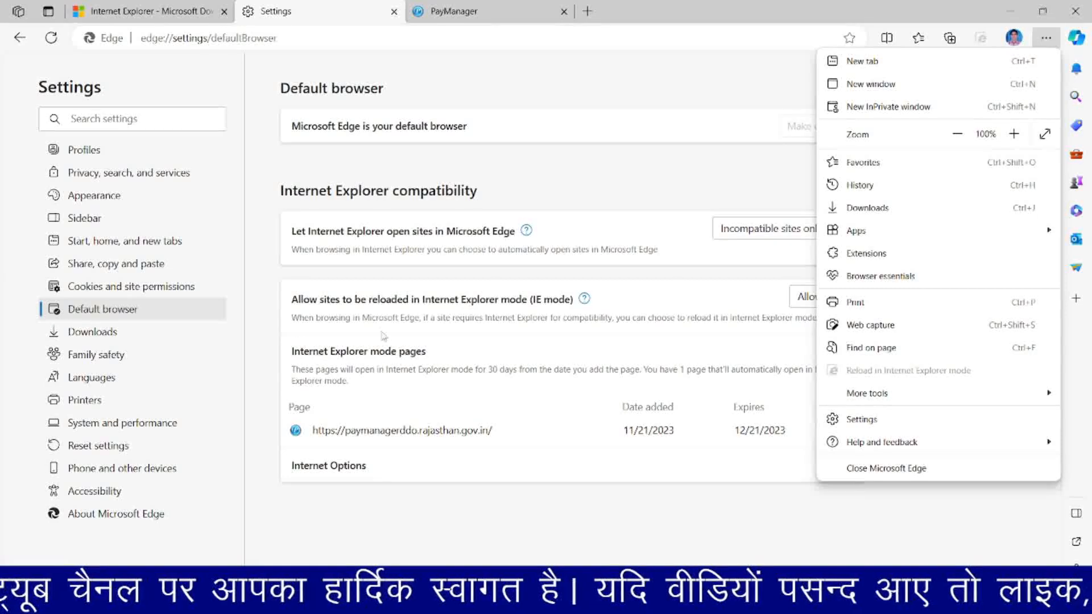
pyautogui.click(95, 197)
pyautogui.click(95, 197)
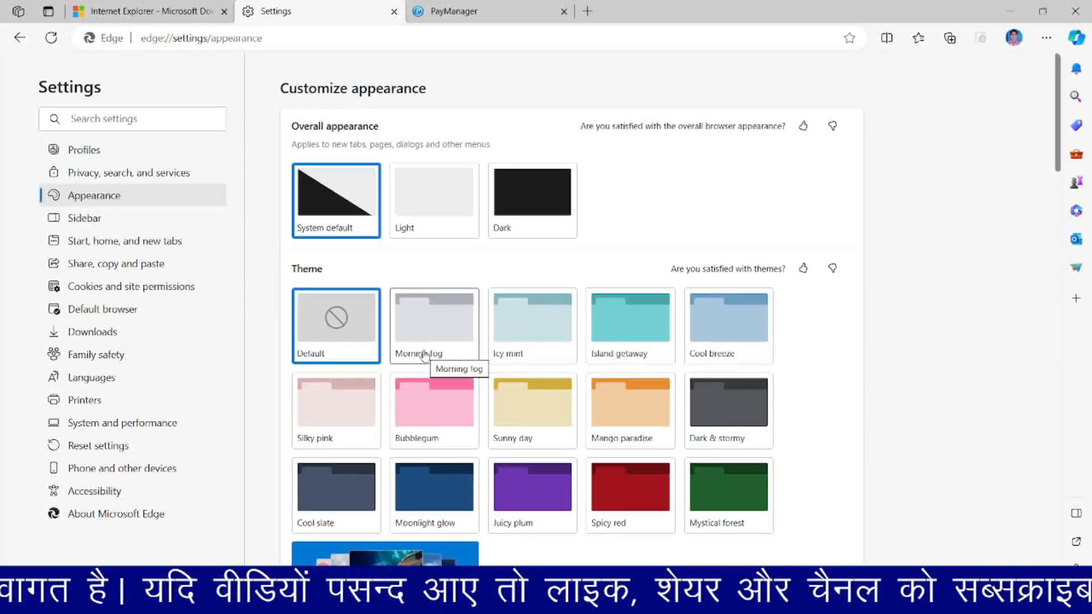
pyautogui.scroll(-4, 424, 354)
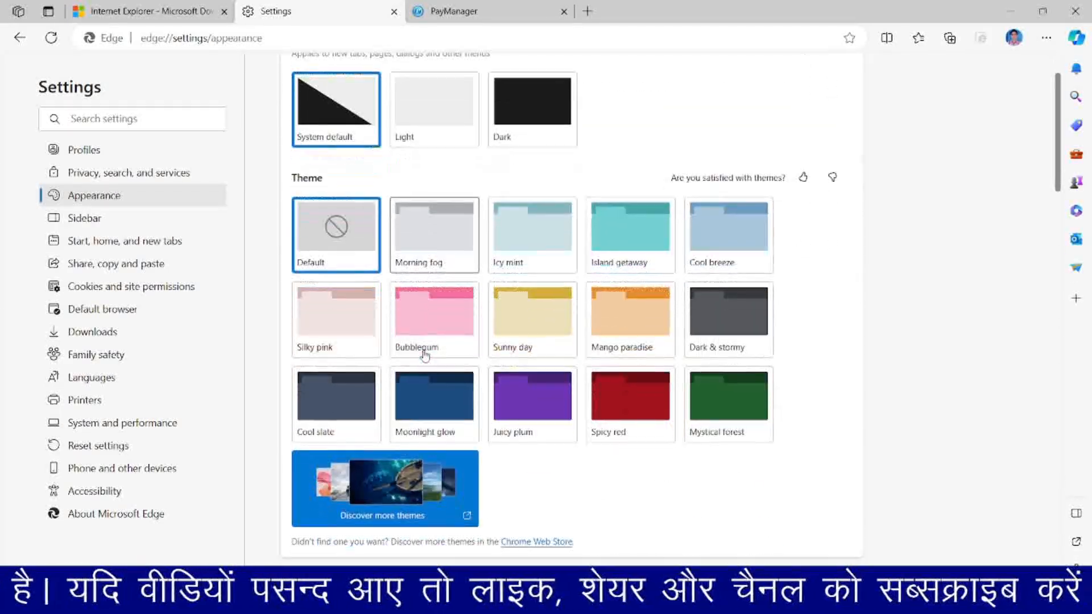
pyautogui.scroll(-6, 424, 355)
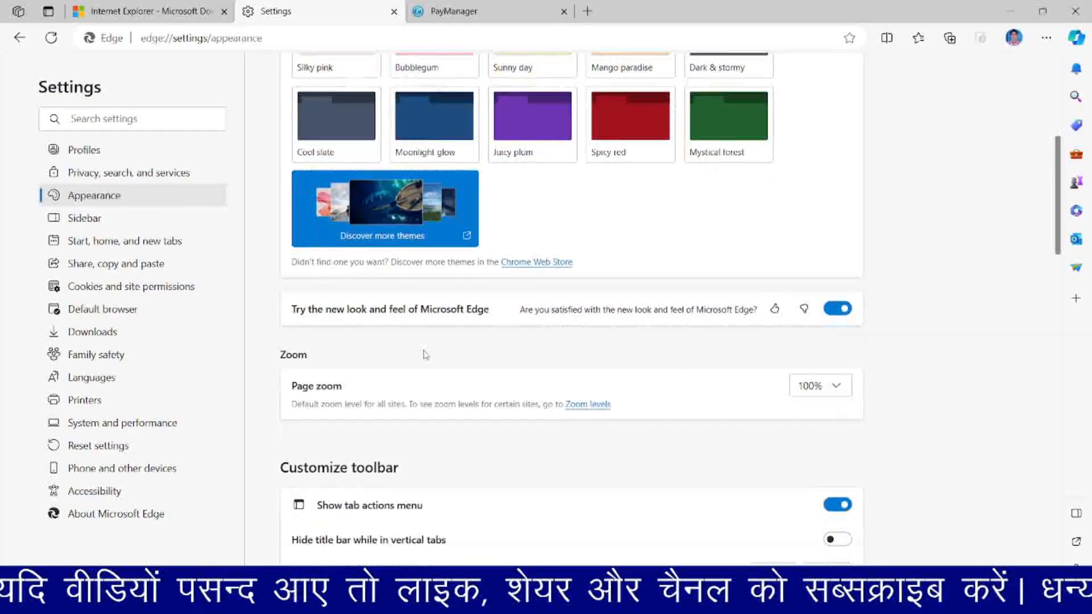
pyautogui.scroll(-5, 424, 354)
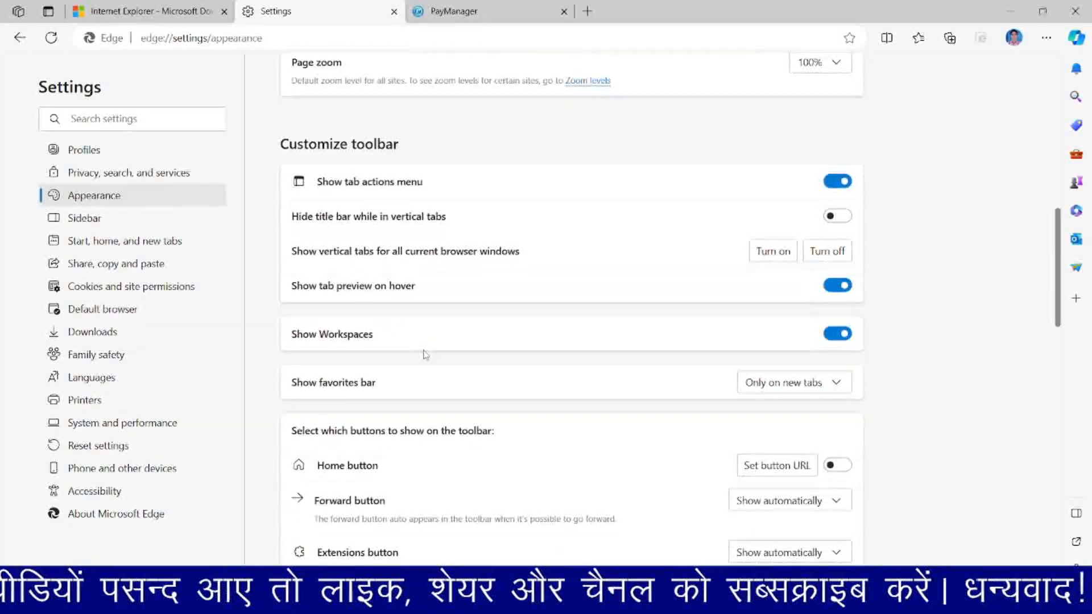
pyautogui.scroll(-5, 426, 355)
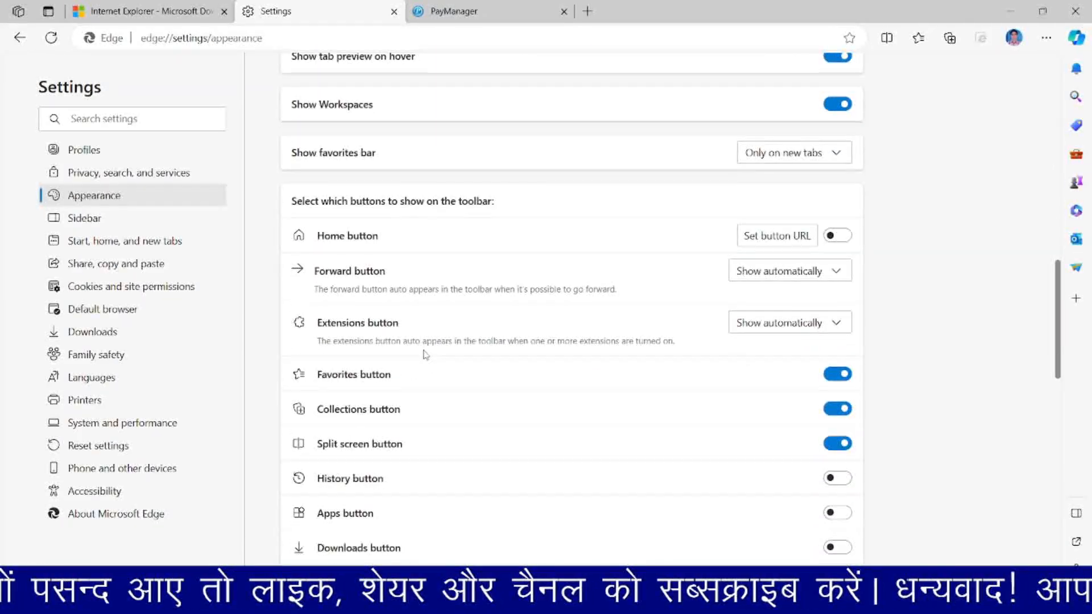
pyautogui.scroll(-1, 425, 354)
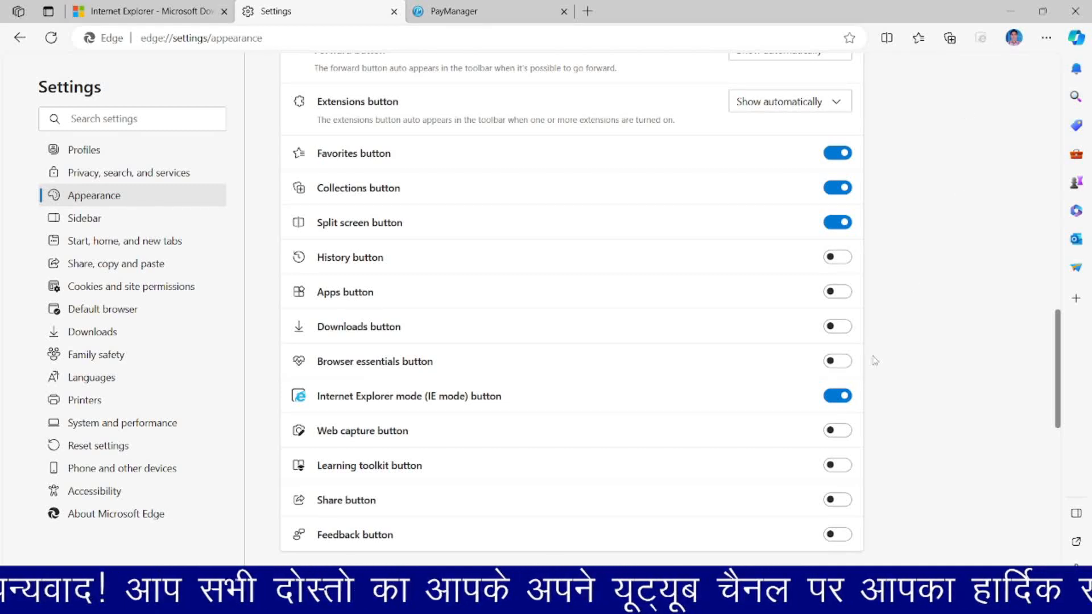
pyautogui.click(837, 397)
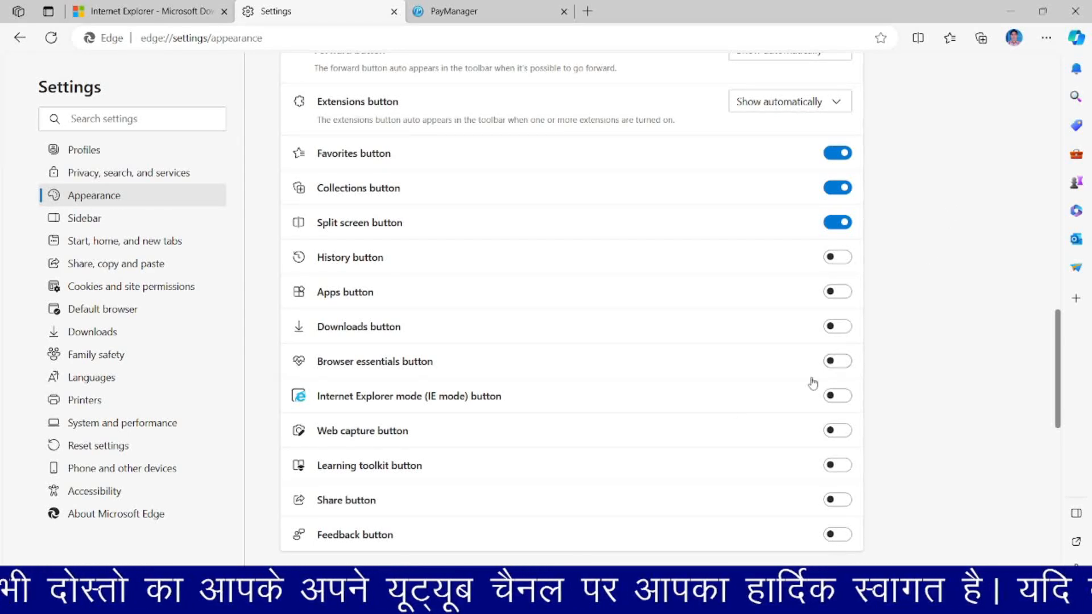
pyautogui.click(836, 397)
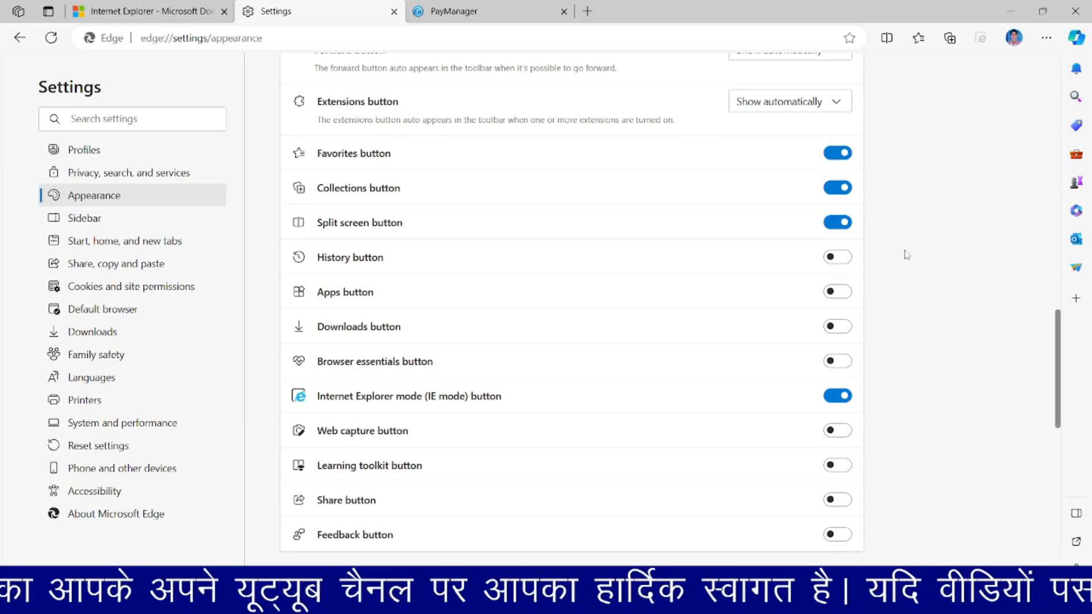
# Check the browser's main menu for the Reload in Internet Explorer mode command.
pyautogui.scroll(4, 920, 227)
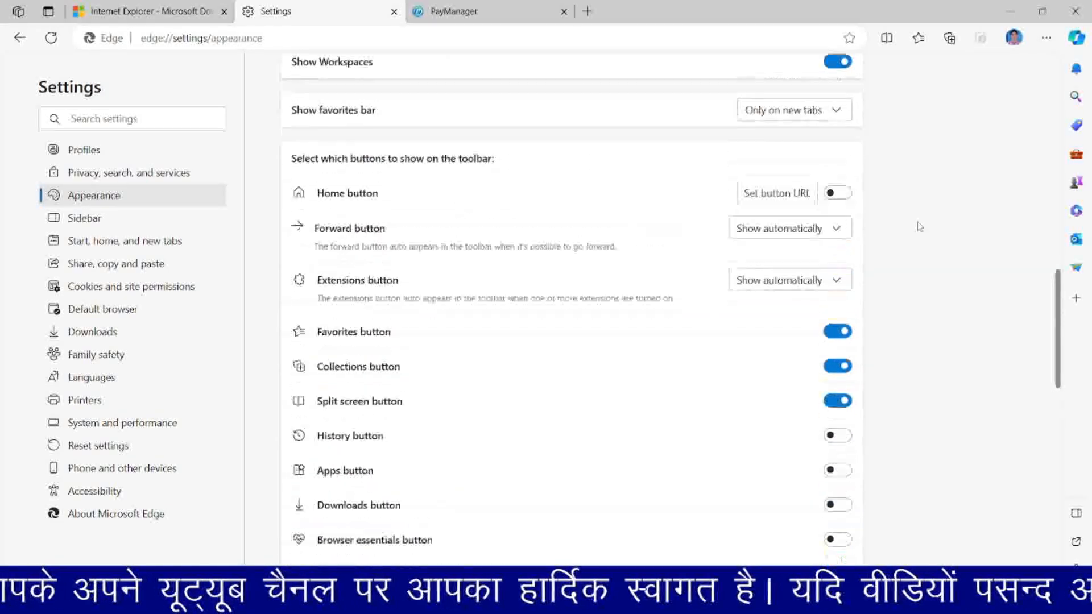
pyautogui.click(1046, 38)
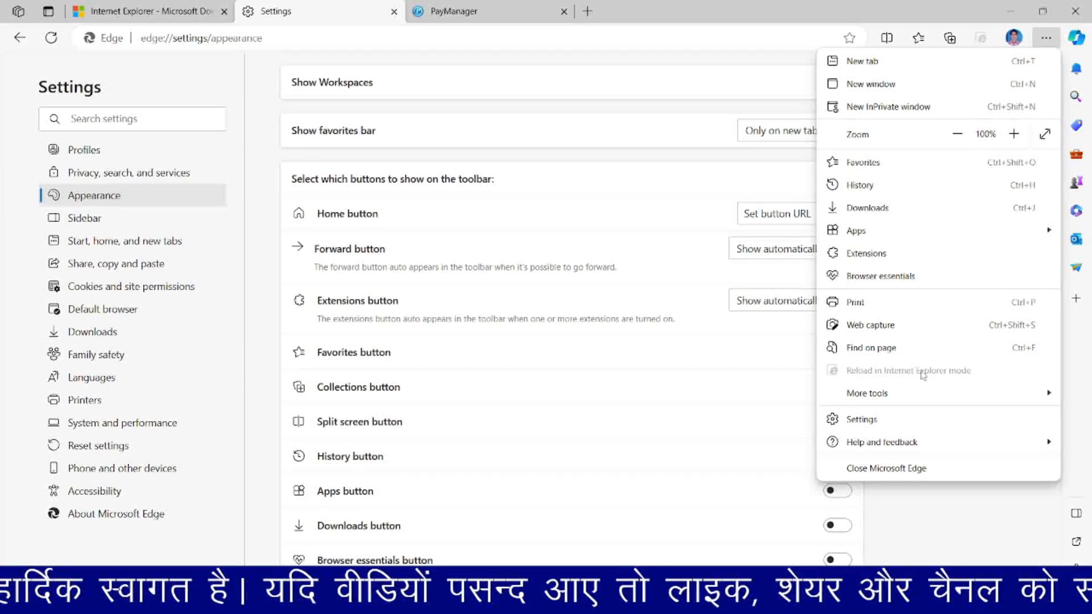
pyautogui.click(923, 505)
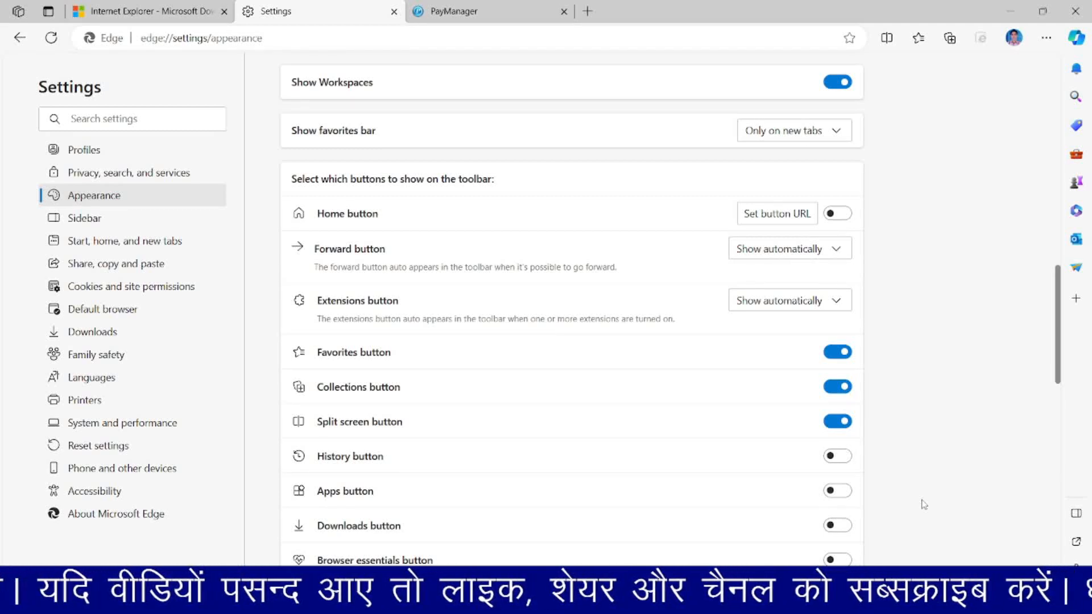
# Minimize the browser window and refresh the desktop several times.
pyautogui.click(1012, 11)
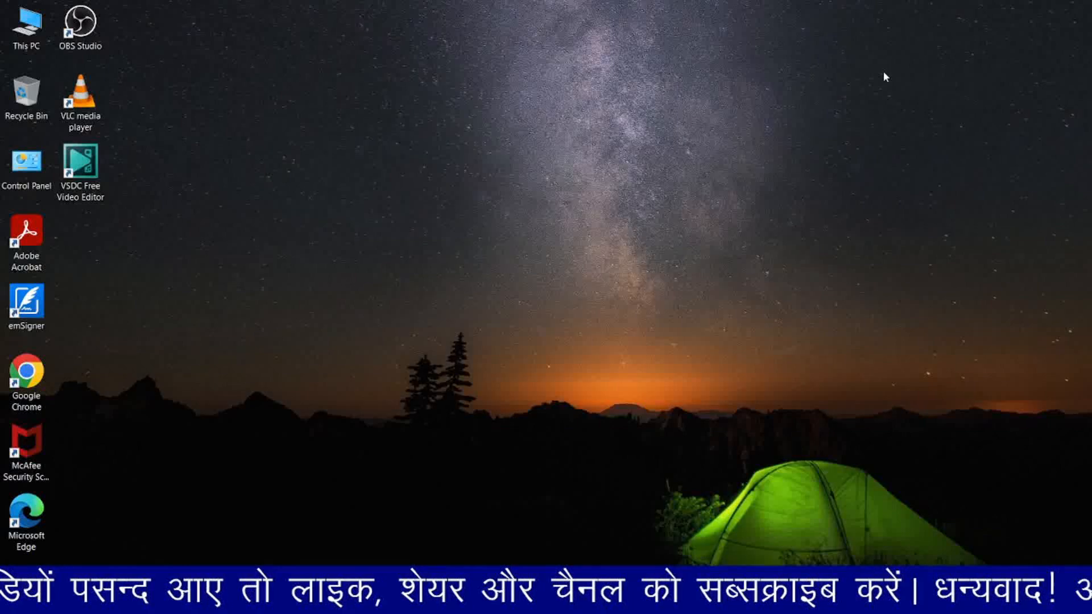
pyautogui.rightClick(883, 71)
pyautogui.click(909, 118)
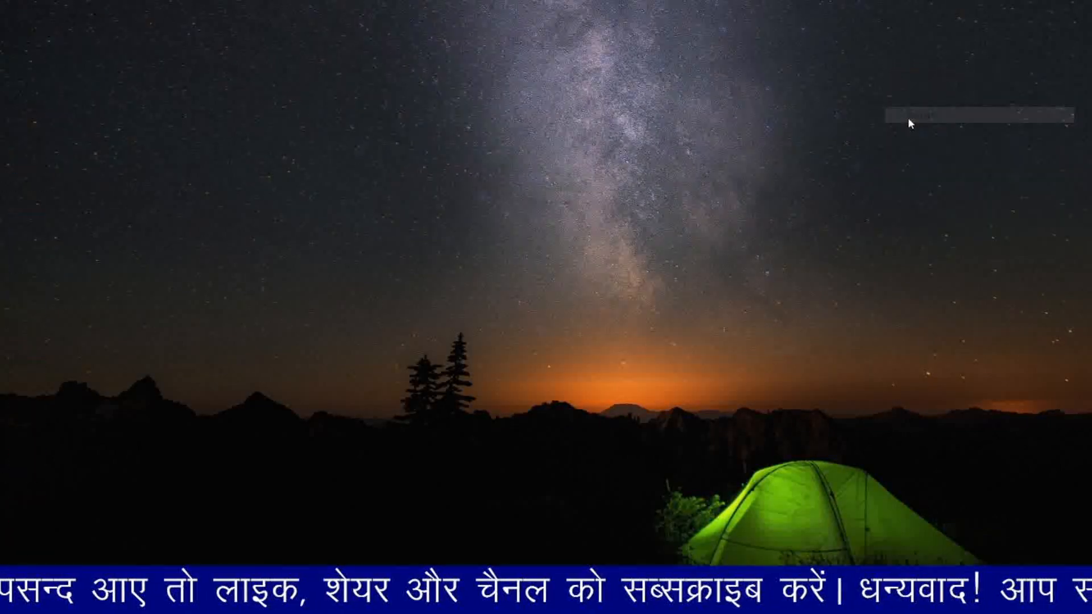
pyautogui.rightClick(900, 119)
pyautogui.click(936, 165)
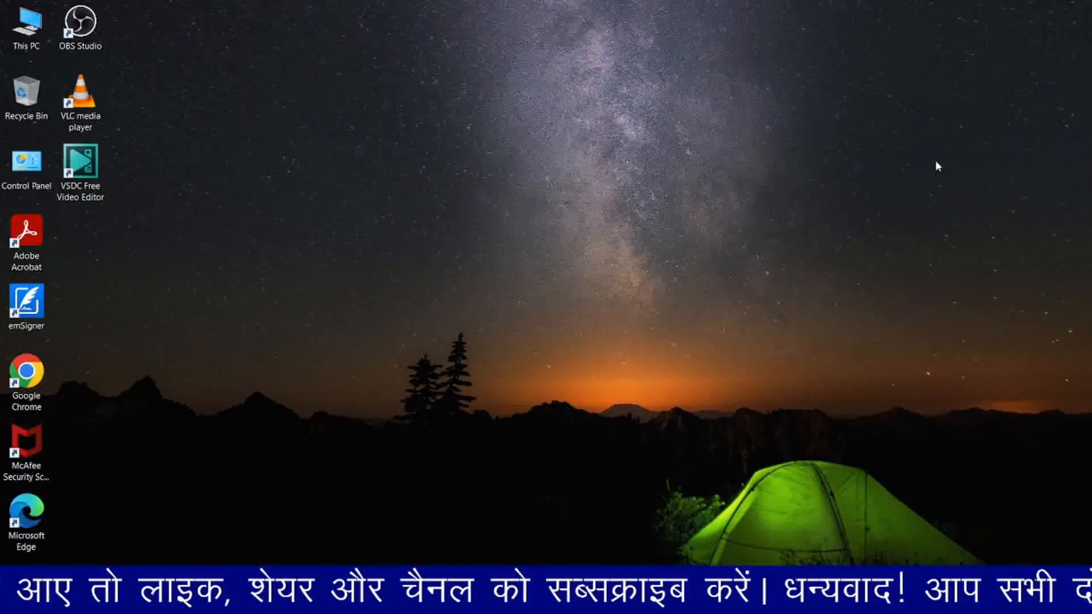
pyautogui.rightClick(936, 162)
pyautogui.click(933, 208)
pyautogui.rightClick(933, 207)
pyautogui.click(934, 252)
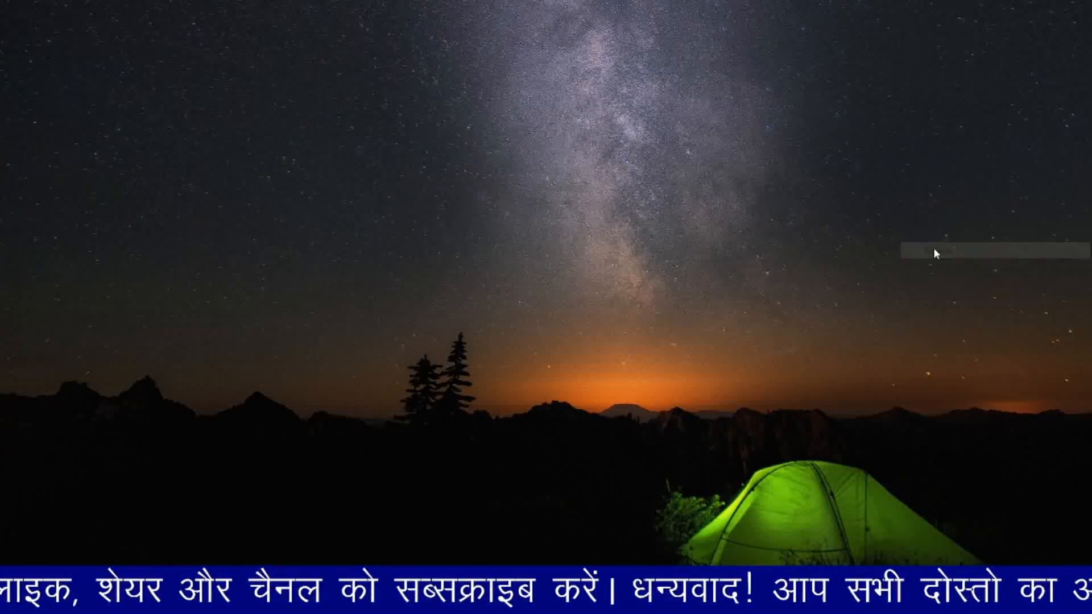
pyautogui.rightClick(941, 134)
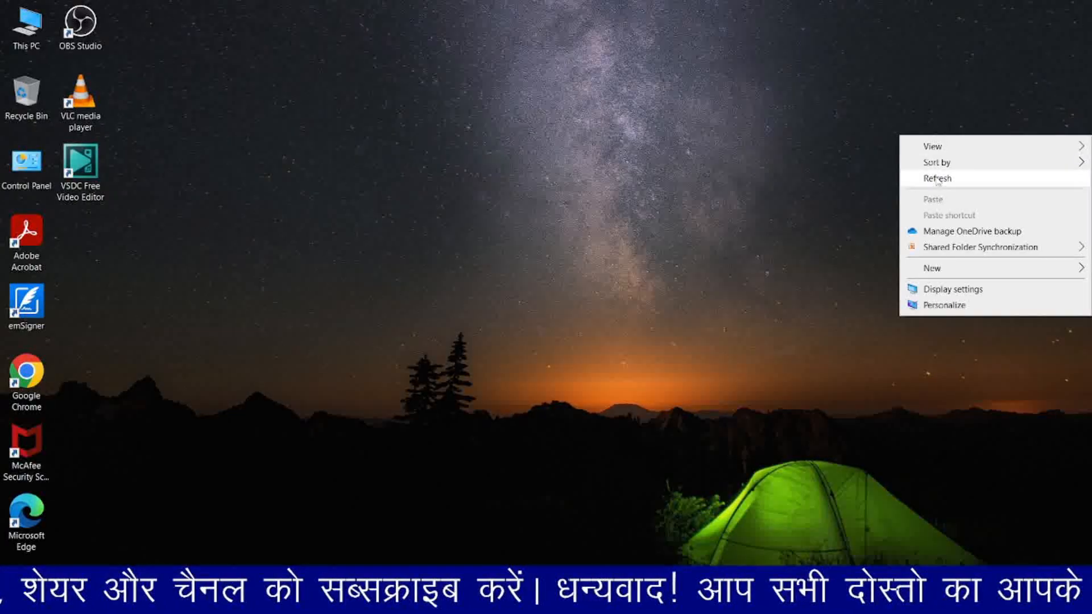
pyautogui.click(937, 178)
pyautogui.rightClick(930, 75)
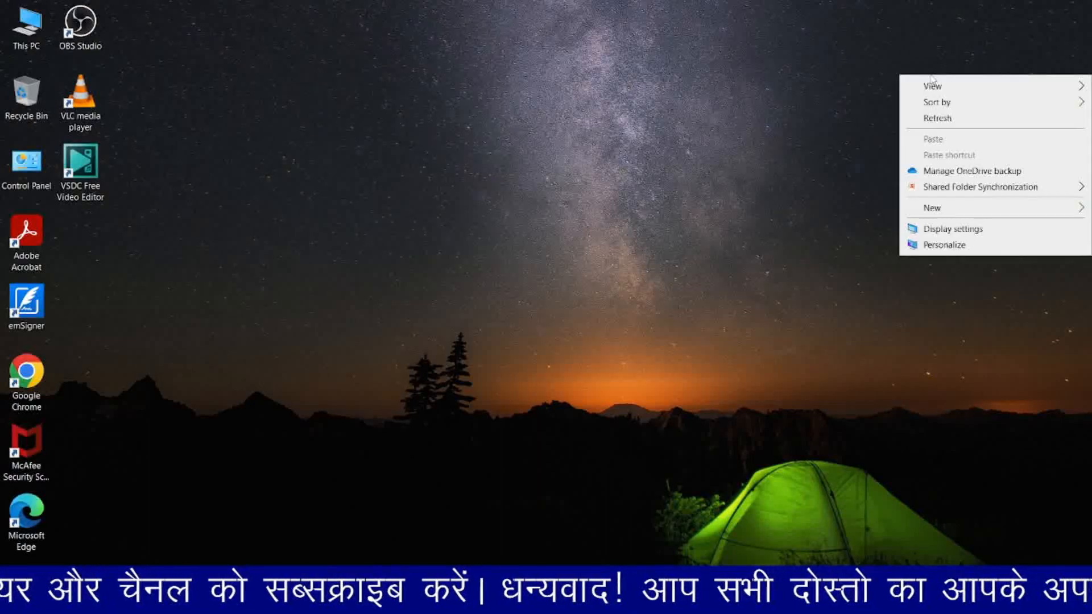
pyautogui.click(933, 121)
pyautogui.rightClick(933, 121)
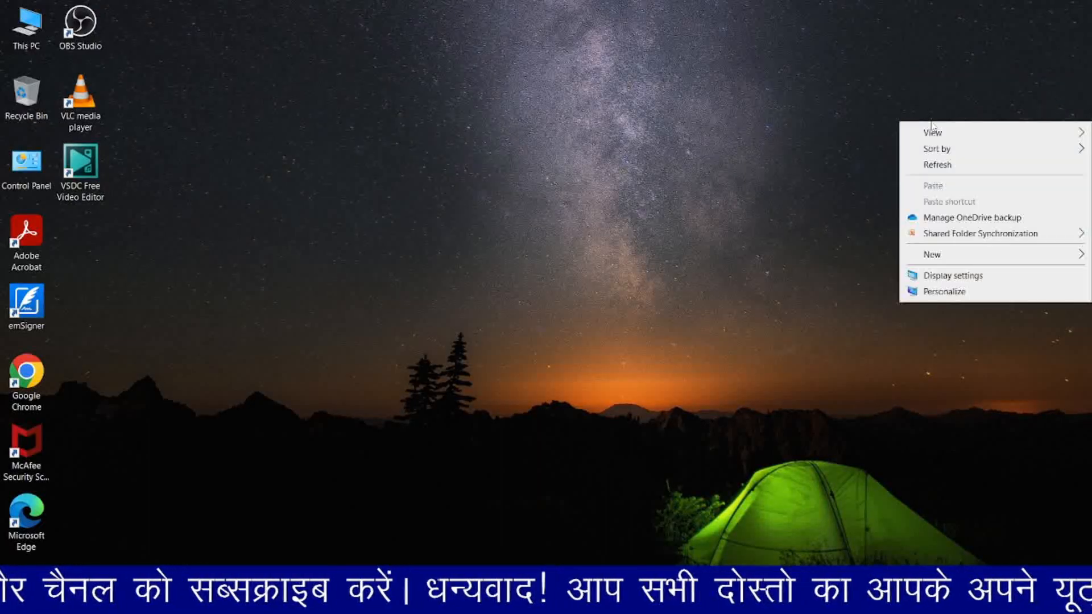
pyautogui.click(936, 167)
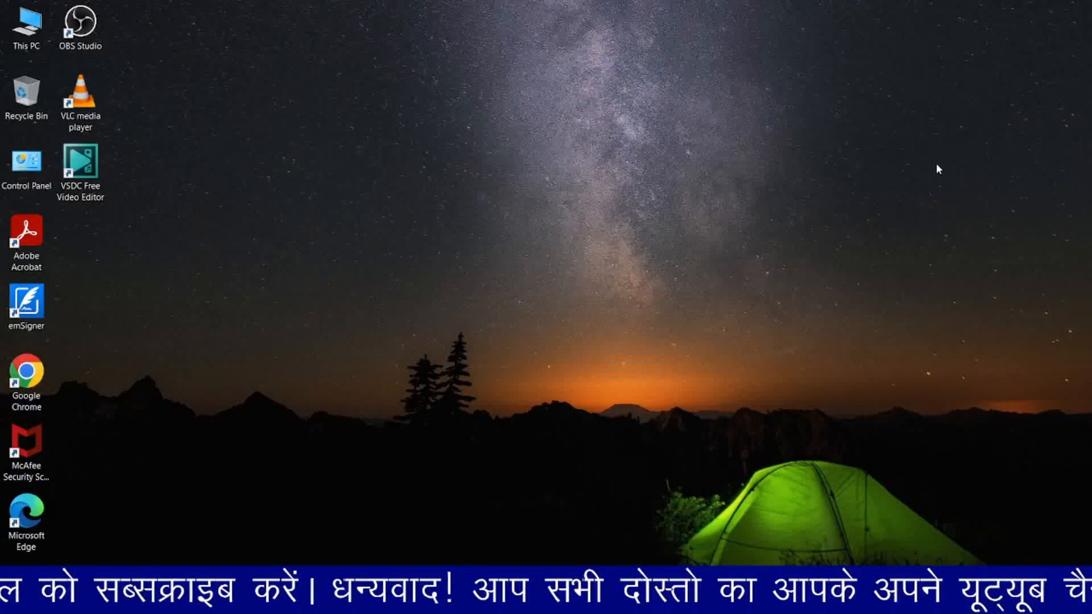
pyautogui.rightClick(937, 166)
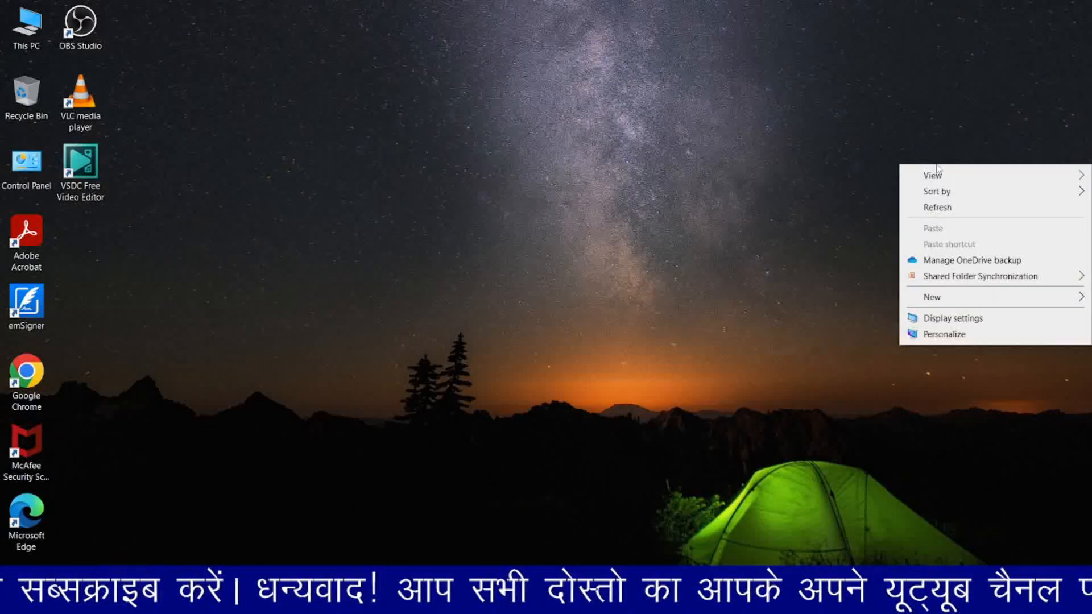
pyautogui.click(939, 207)
pyautogui.rightClick(940, 207)
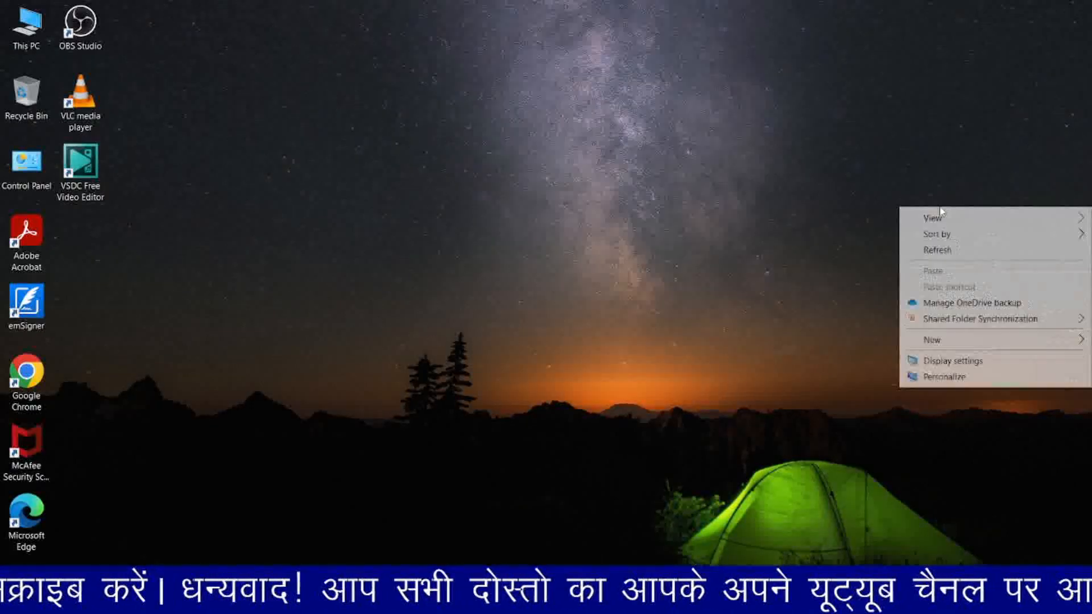
pyautogui.click(941, 247)
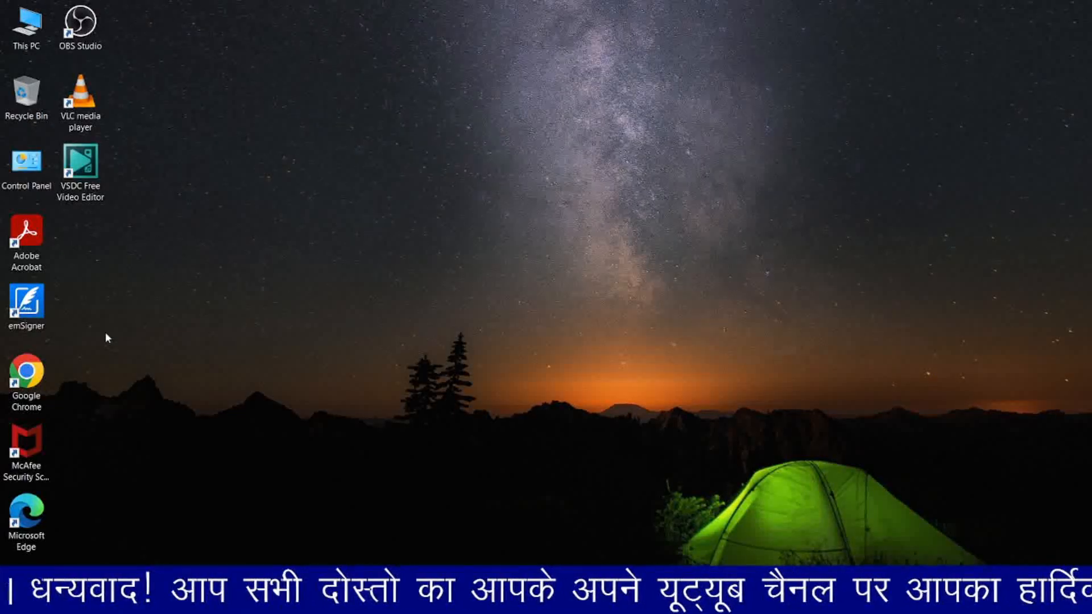
# Open Control Panel in the Small icons view and bring up the Security settings of Internet Options.
pyautogui.click(33, 183)
pyautogui.doubleClick(33, 183)
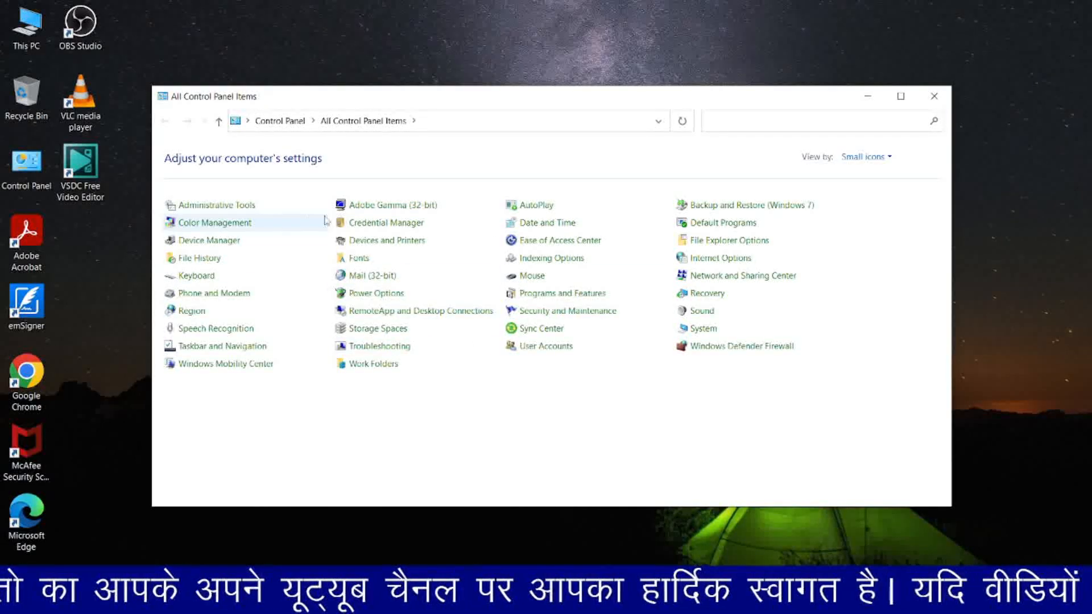
pyautogui.click(888, 159)
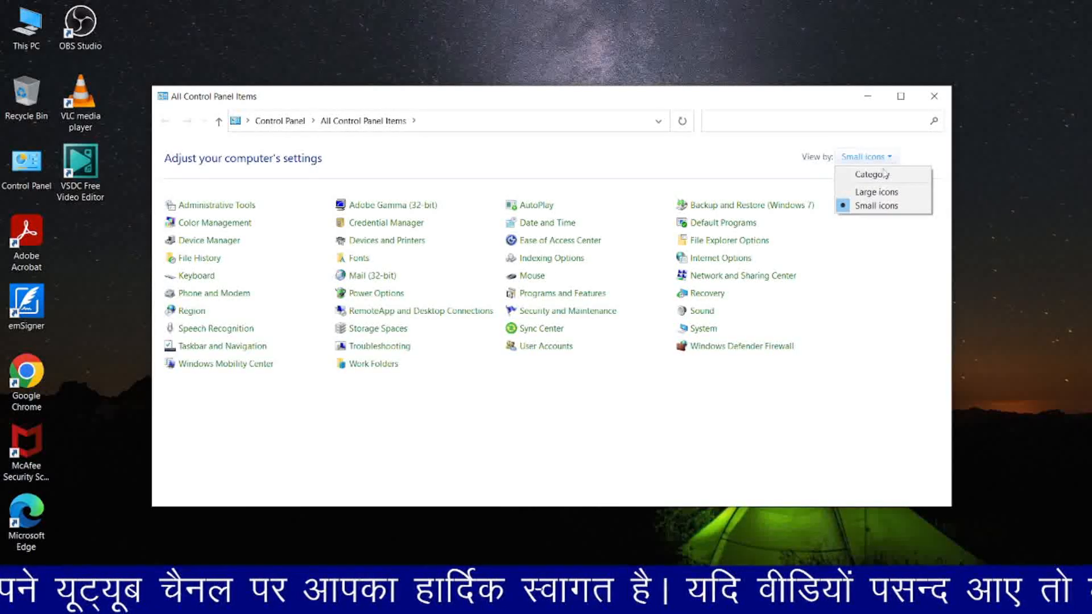
pyautogui.click(877, 231)
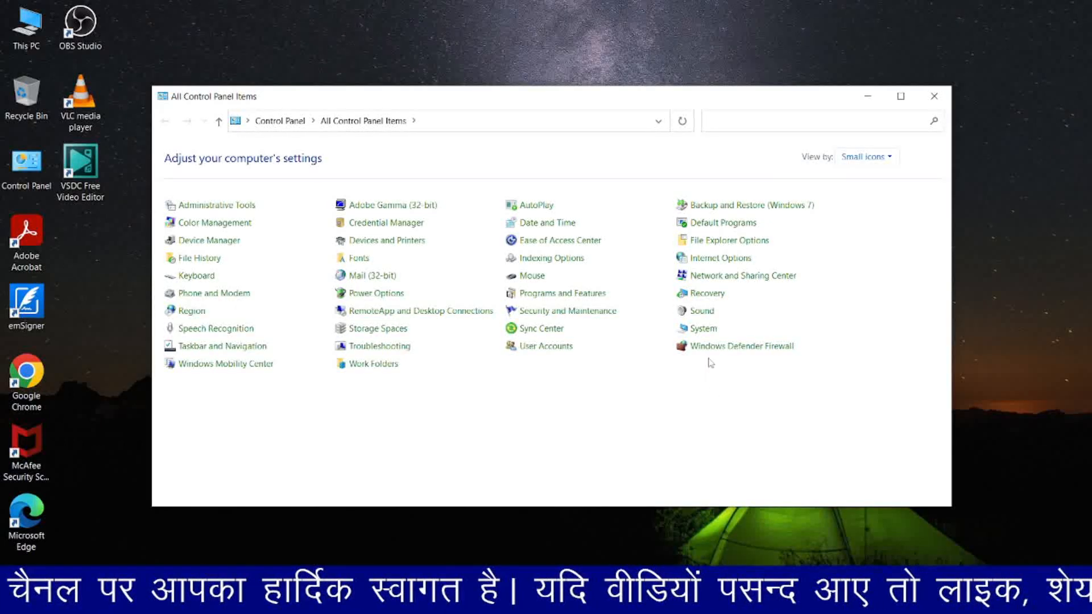
pyautogui.click(728, 263)
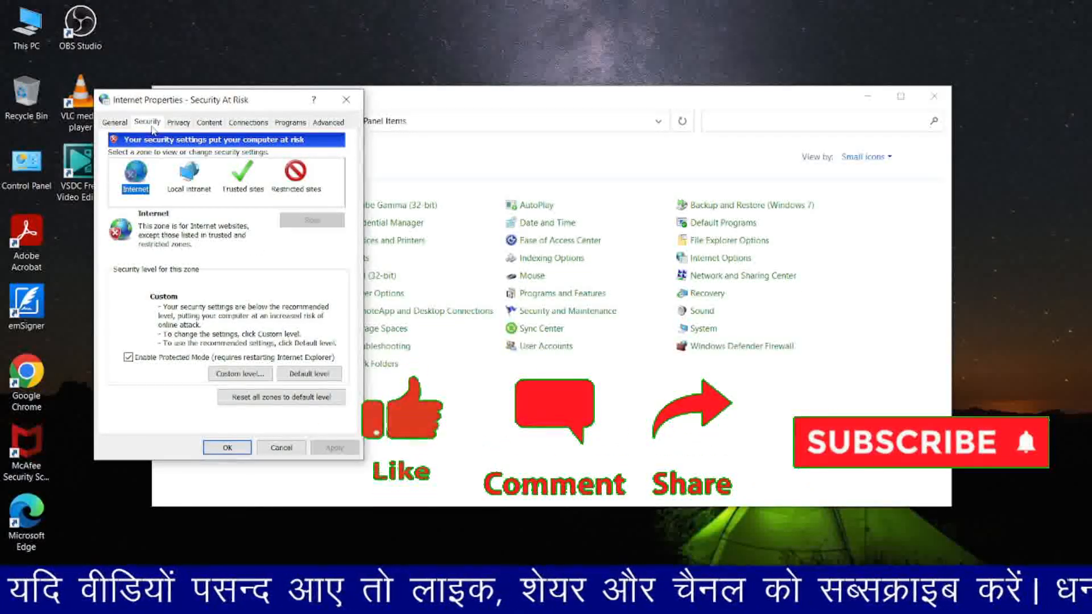
# Review the Internet zone's custom security settings from .NET Framework through ActiveX controls to Miscellaneous, then accept the settings and Internet Properties.
pyautogui.click(235, 375)
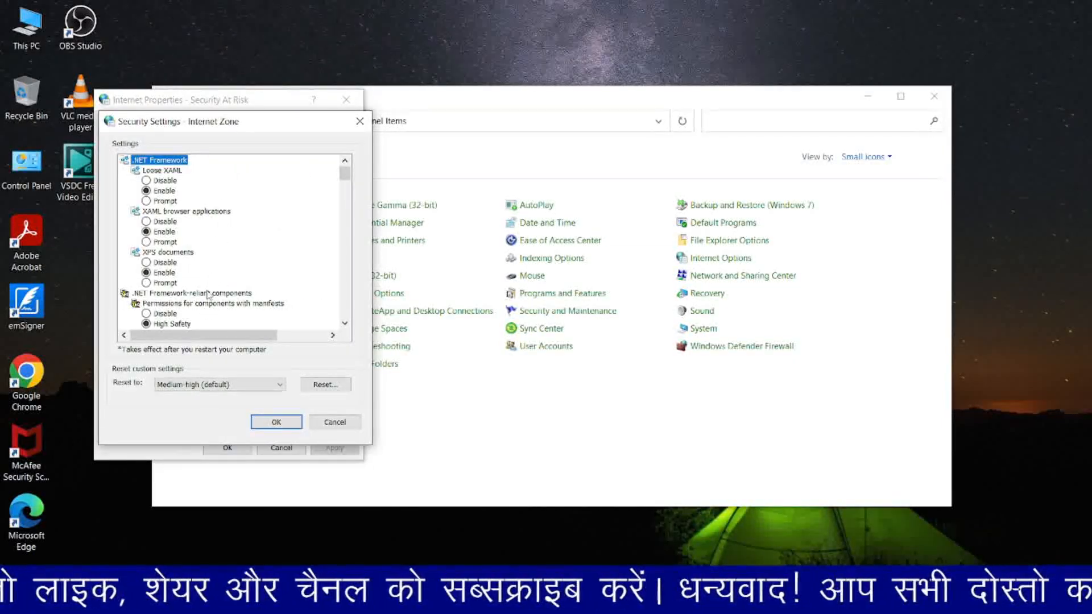
pyautogui.scroll(-3, 209, 295)
pyautogui.scroll(3, 208, 295)
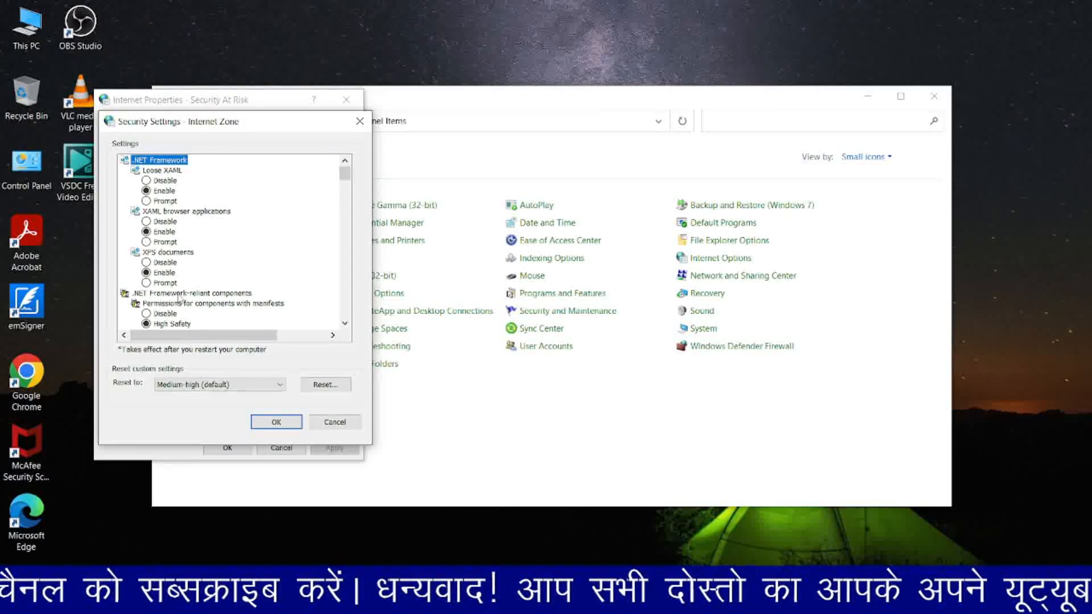
pyautogui.scroll(-2, 179, 296)
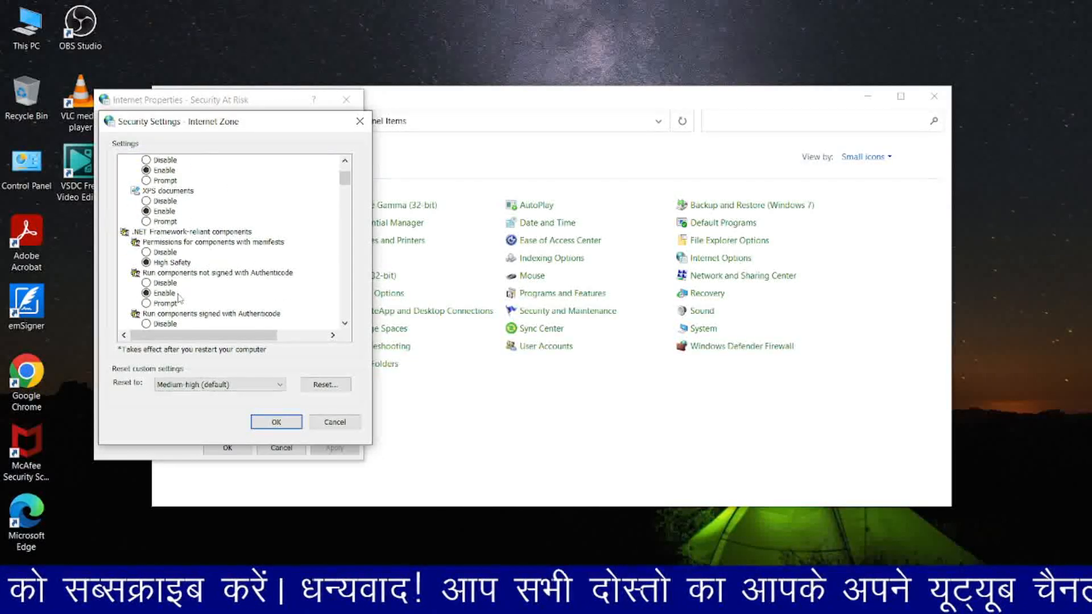
pyautogui.scroll(-3, 178, 296)
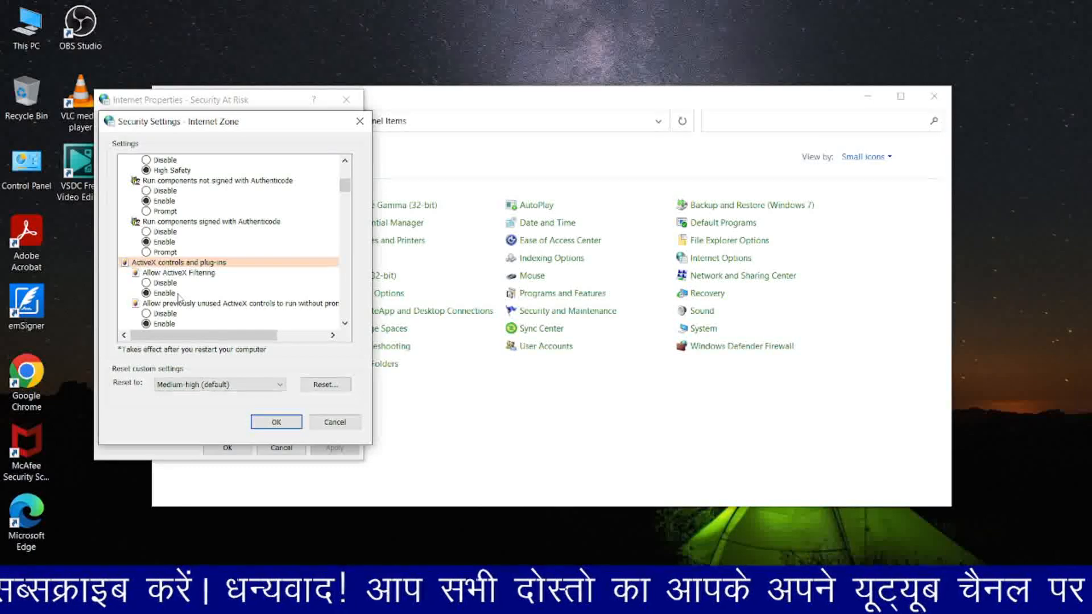
pyautogui.scroll(-2, 179, 296)
pyautogui.scroll(-5, 179, 298)
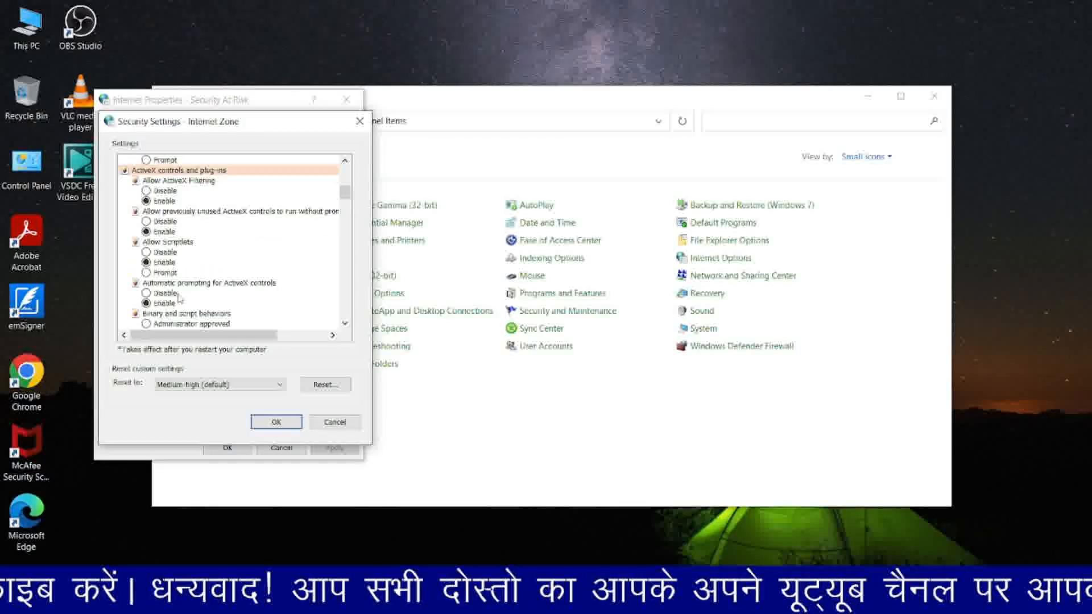
pyautogui.scroll(-3, 180, 296)
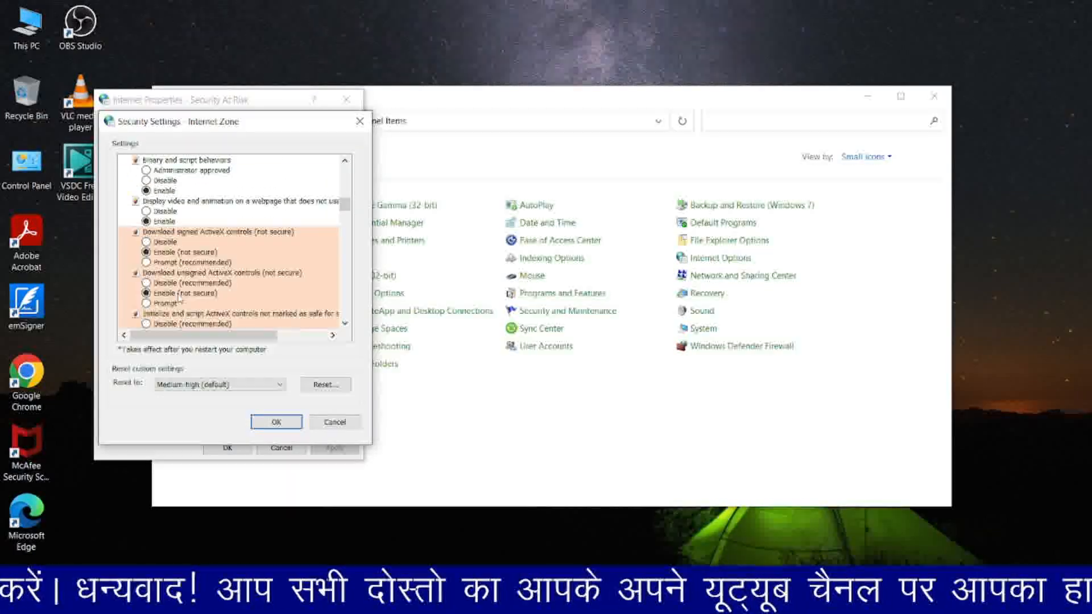
pyautogui.scroll(1, 205, 225)
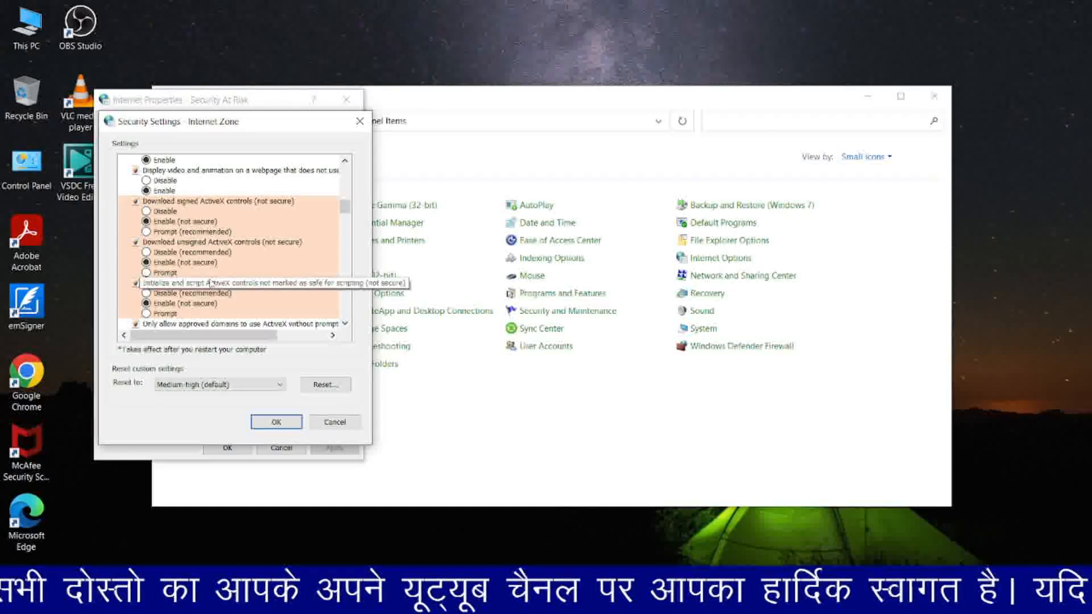
pyautogui.scroll(-1, 211, 282)
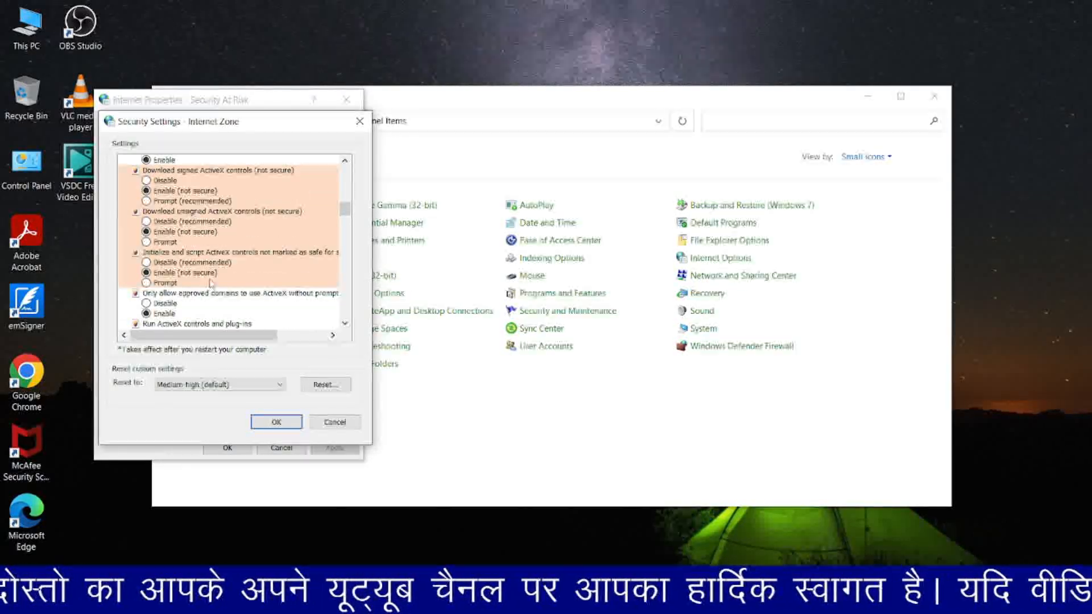
pyautogui.scroll(-3, 211, 283)
pyautogui.scroll(-9, 211, 284)
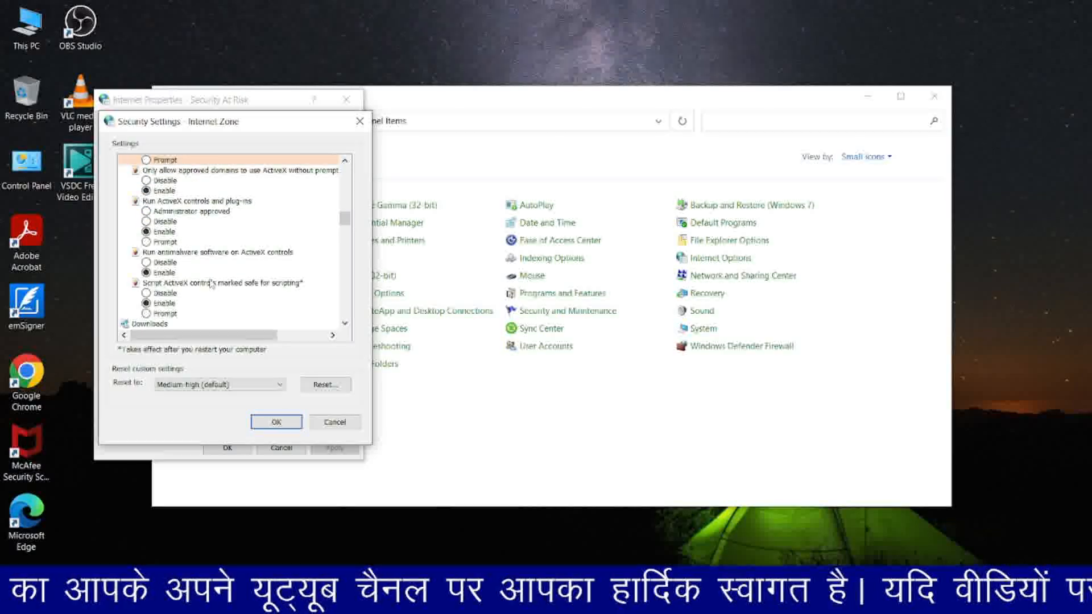
pyautogui.scroll(-8, 211, 284)
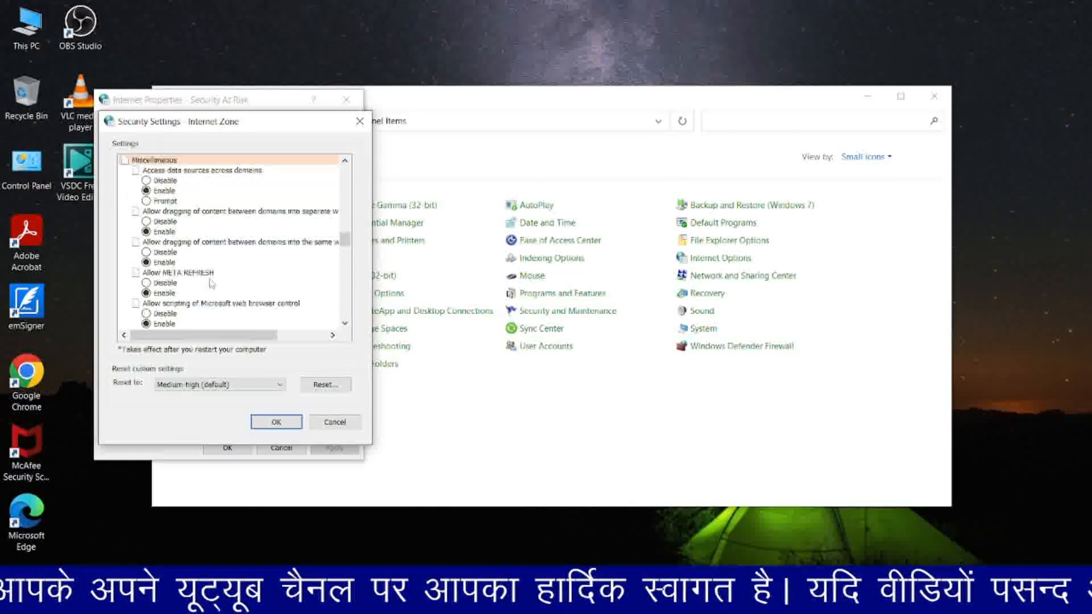
pyautogui.scroll(-3, 211, 284)
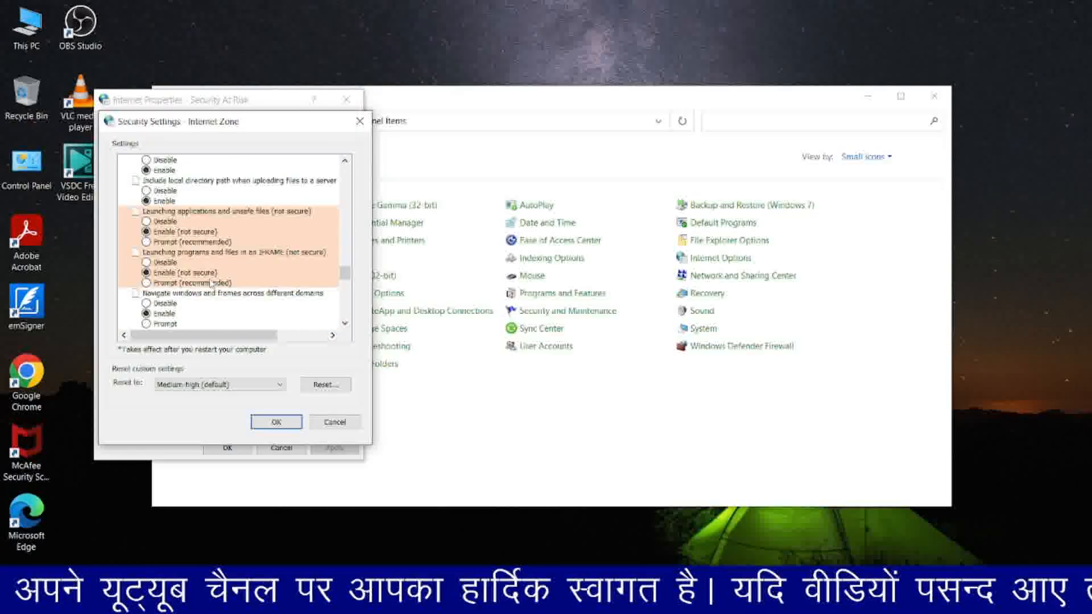
pyautogui.click(276, 421)
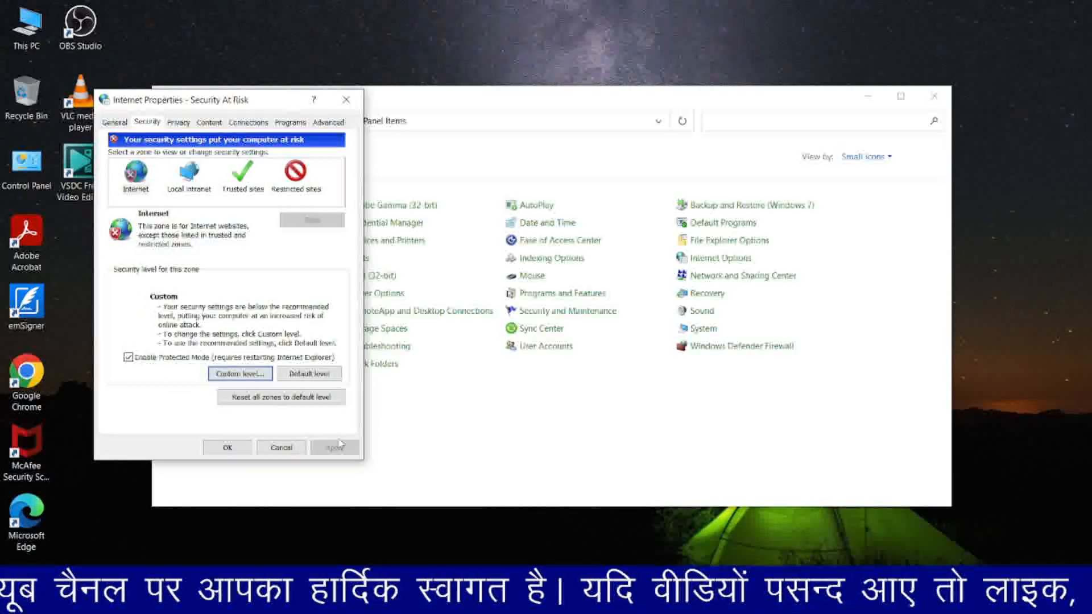
pyautogui.click(228, 447)
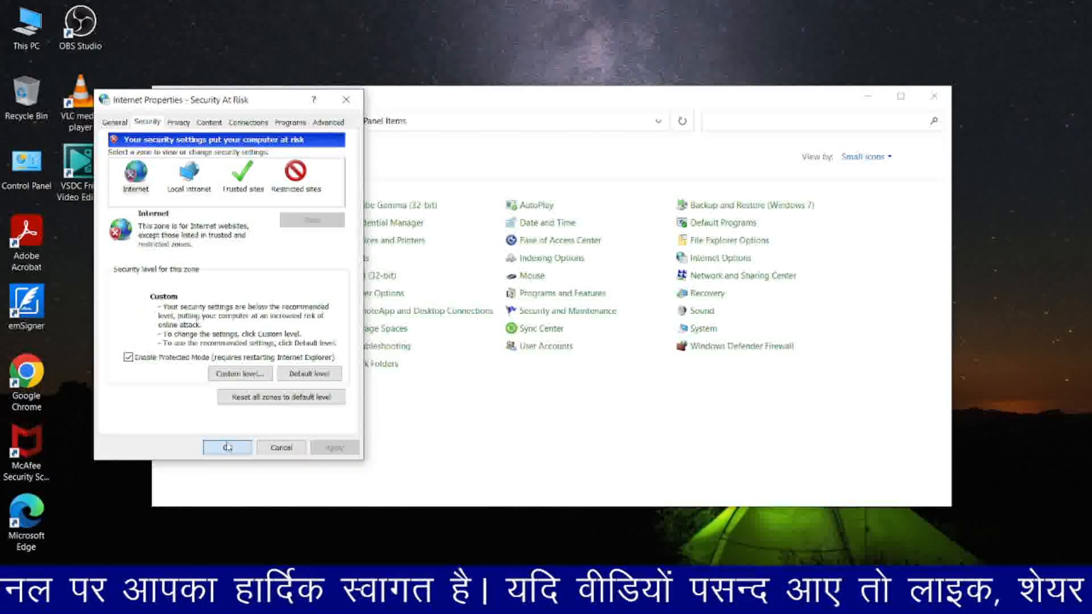
# Close Control Panel and refresh the desktop.
pyautogui.click(942, 96)
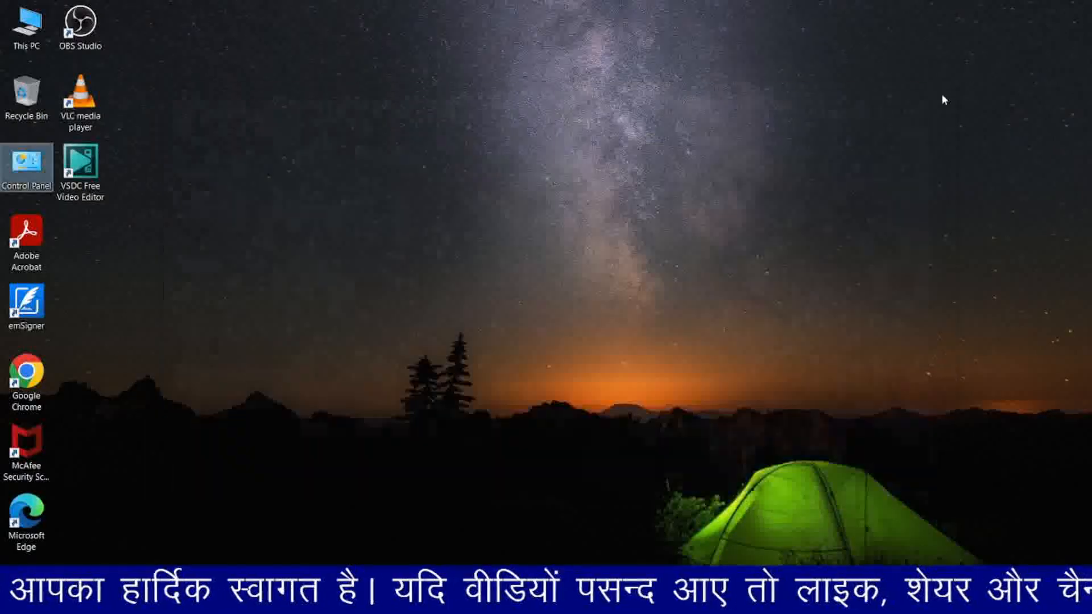
pyautogui.rightClick(838, 102)
pyautogui.click(875, 145)
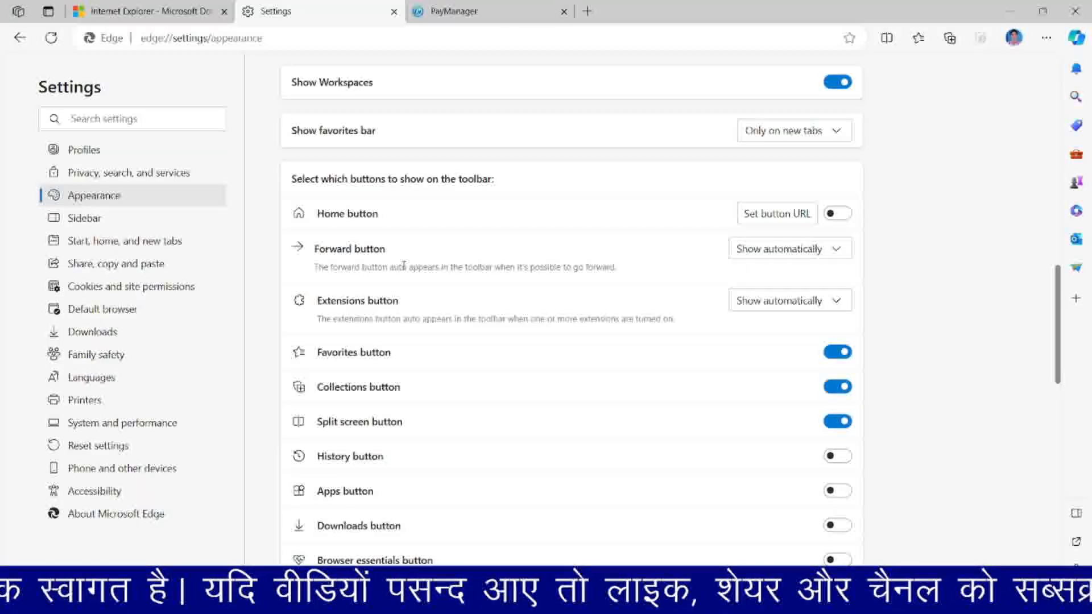
# In Microsoft Edge, close the Settings and PayManager tabs and open paymanagerddo.rajasthan.gov.in in a new tab.
pyautogui.click(395, 11)
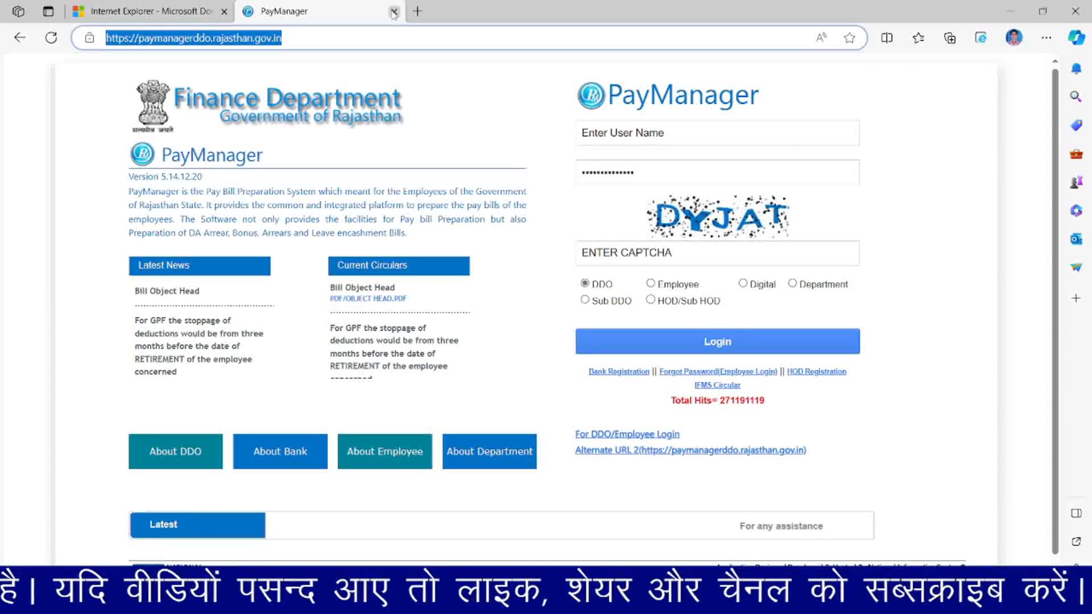
pyautogui.click(393, 11)
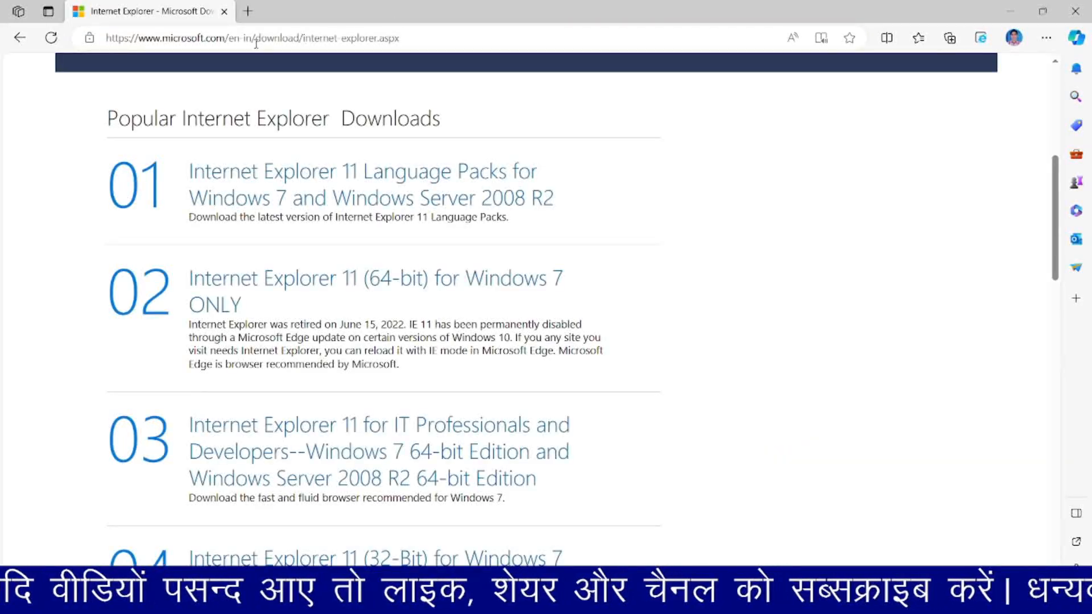
pyautogui.click(251, 14)
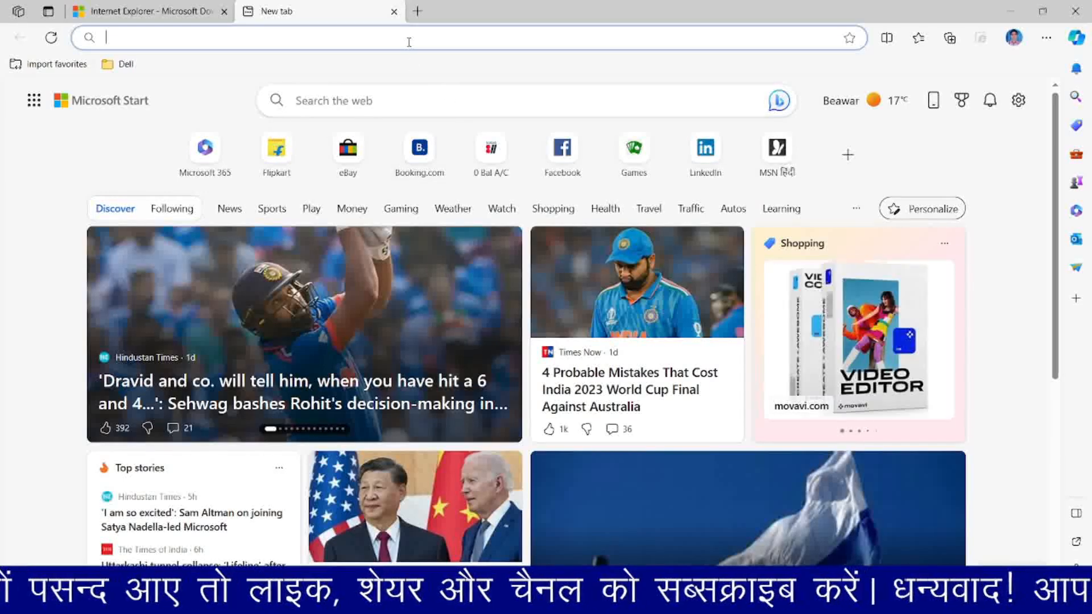
pyautogui.click(409, 42)
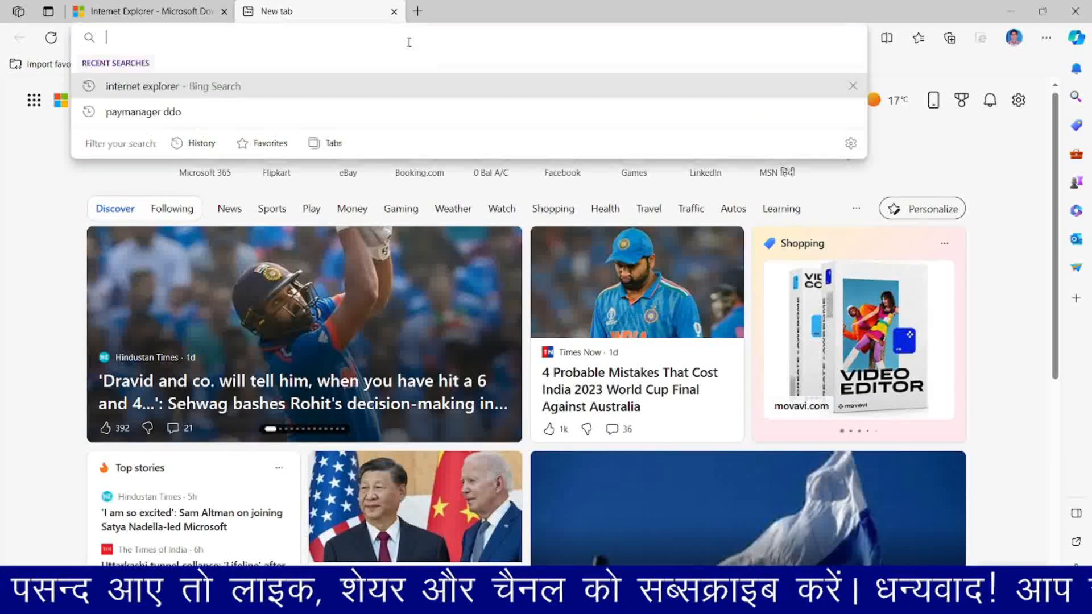
pyautogui.write('pa')
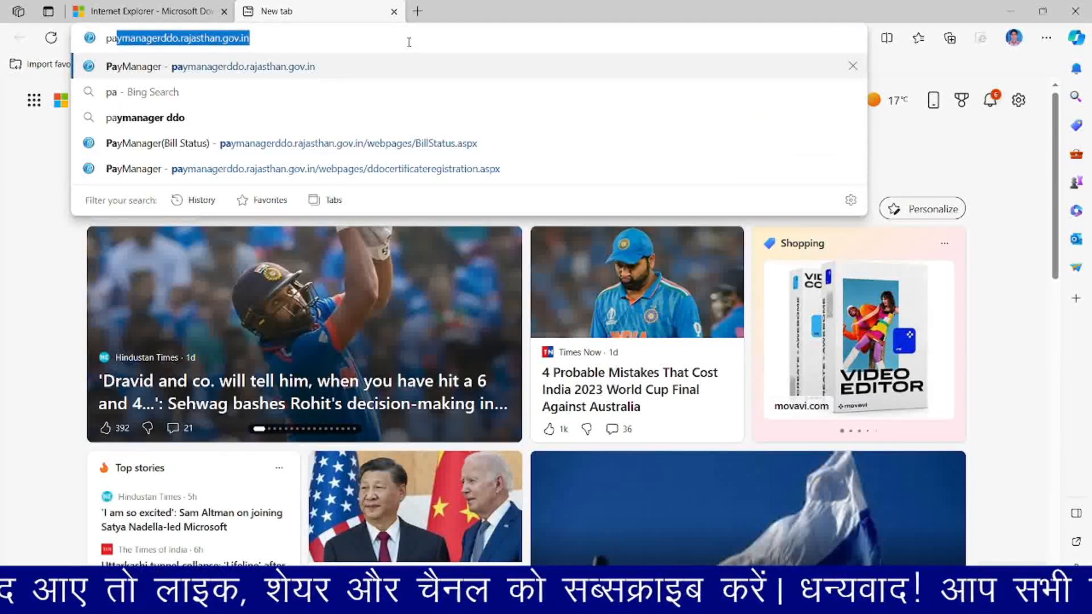
pyautogui.write('ymanagerddo.rajasthan.gov.in')
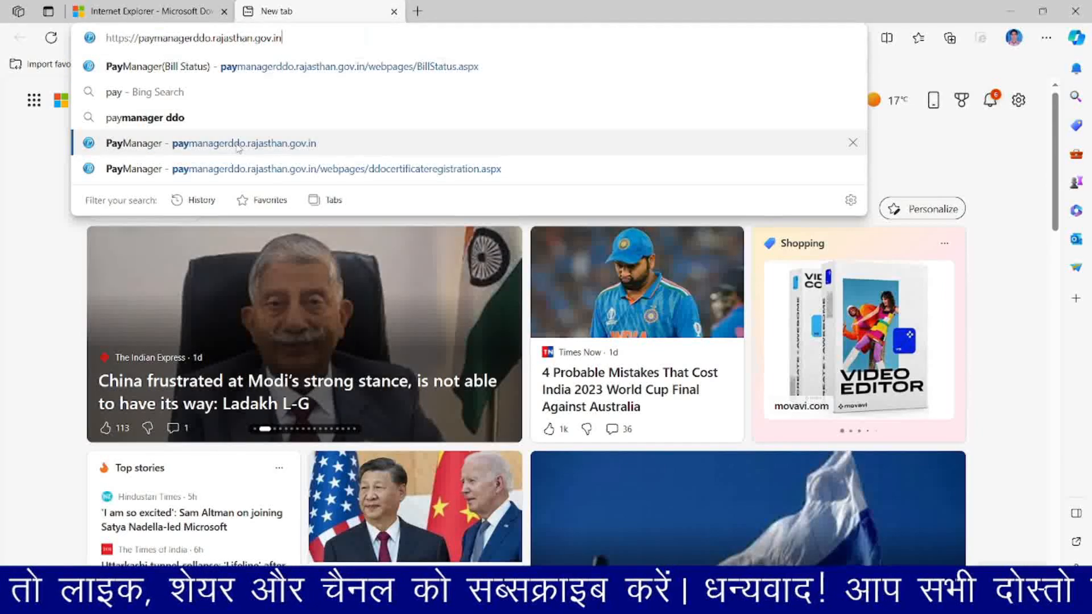
pyautogui.click(237, 143)
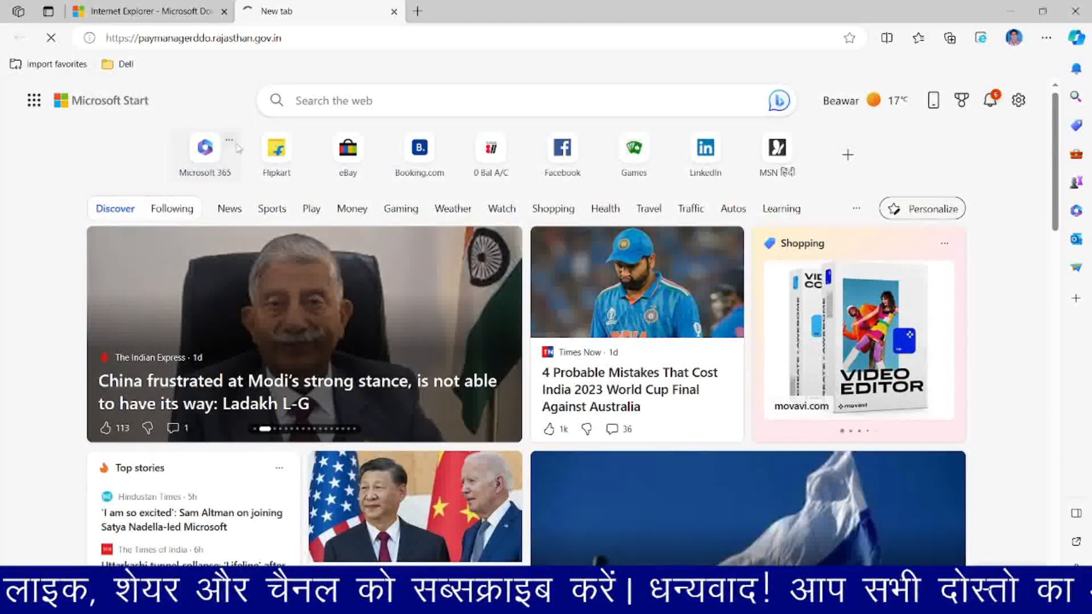